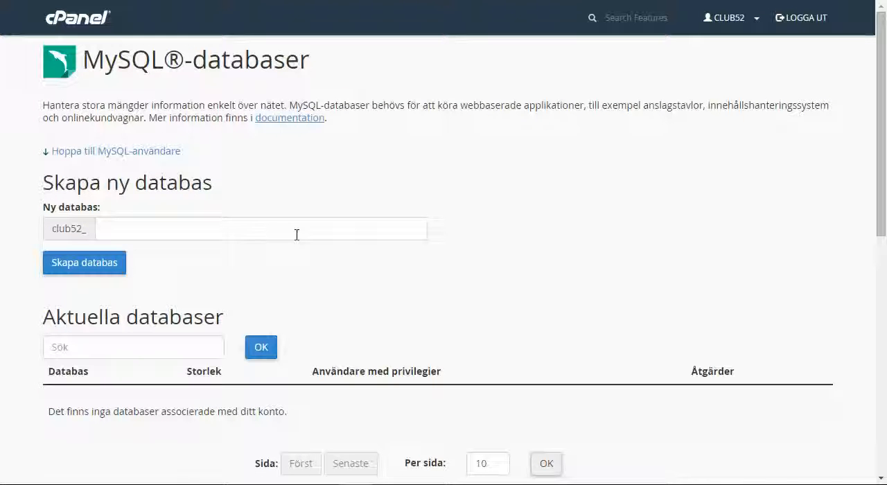
Create a new MySQL database named club and return to the database overview.
click(297, 235)
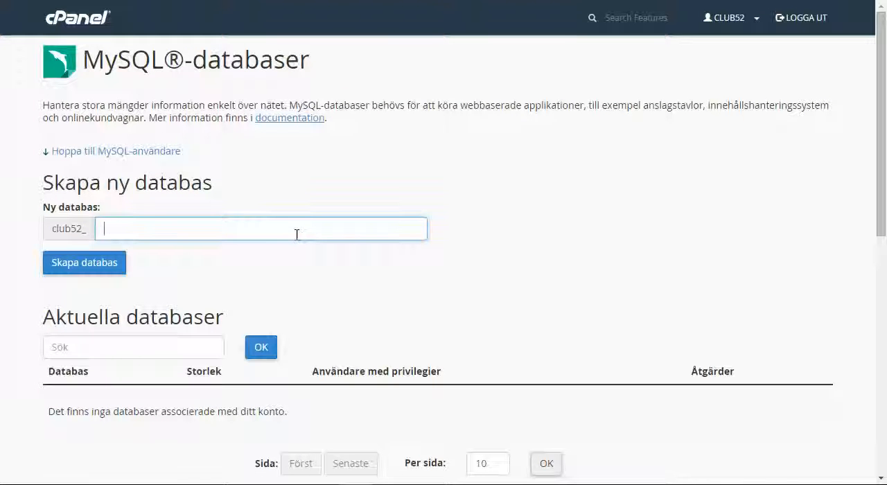
text(club)
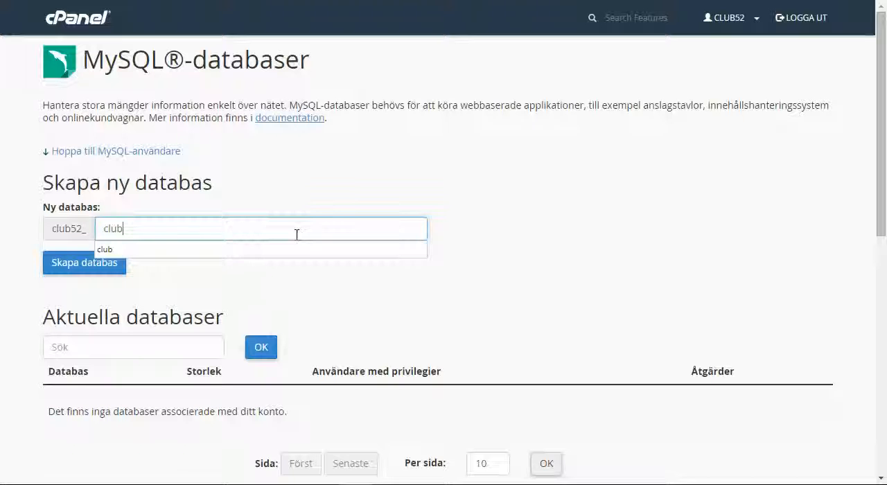
click(521, 234)
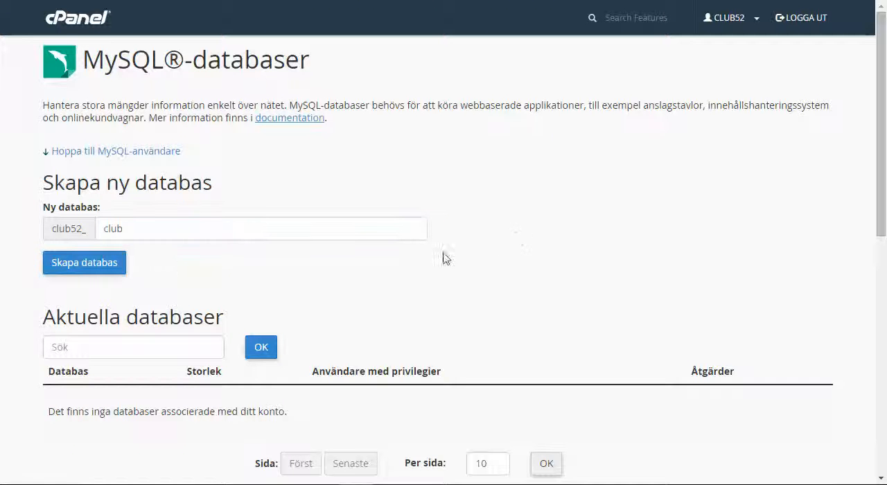
click(121, 271)
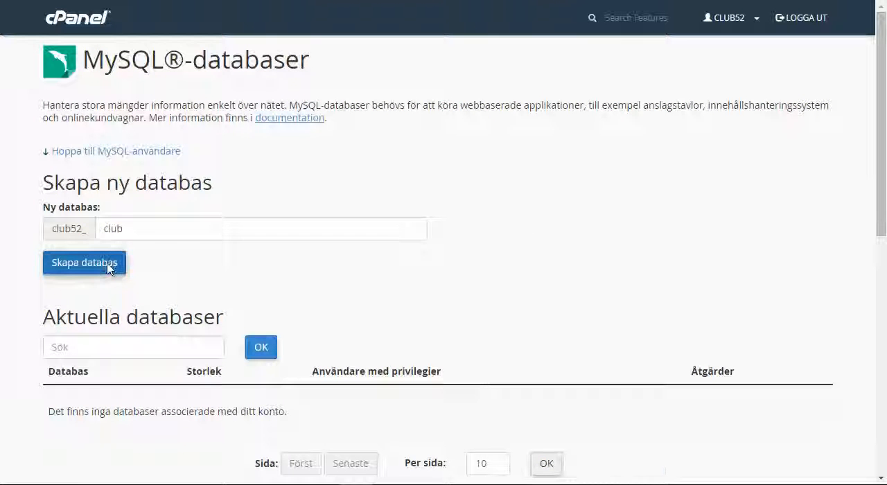
click(432, 165)
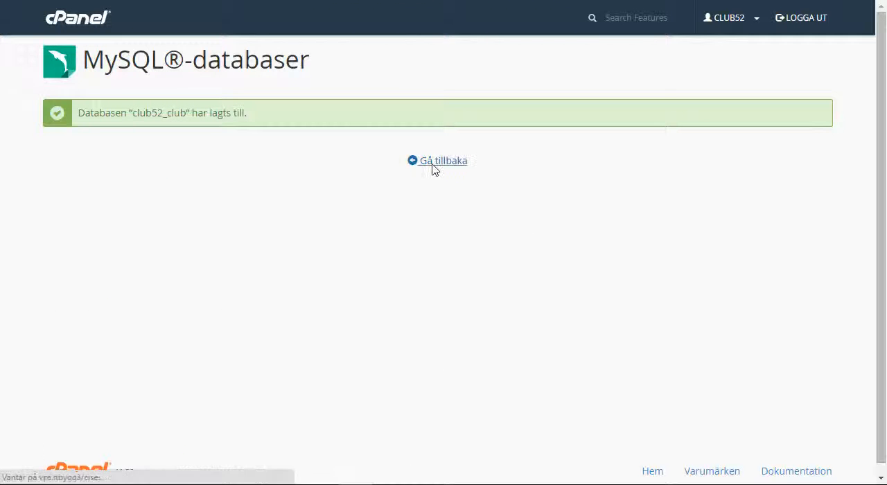
Enter club as the username for a new MySQL user.
scroll(330, 368, down, 4)
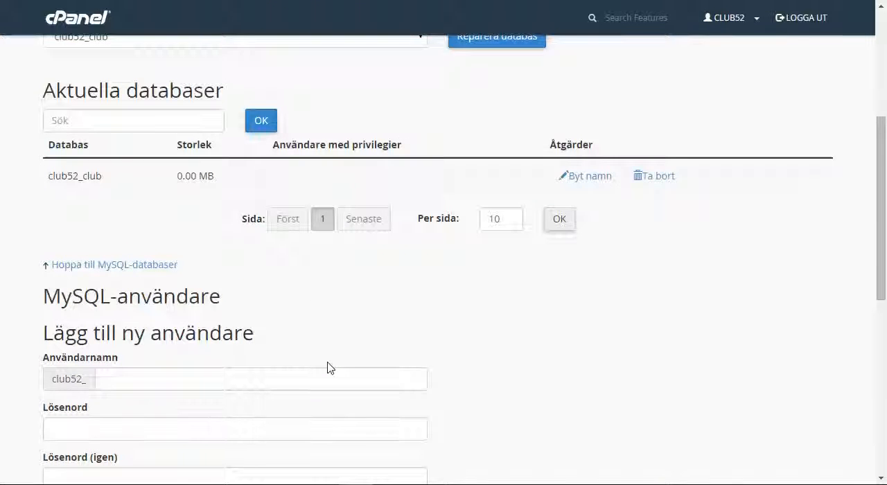
scroll(330, 368, down, 3)
click(175, 172)
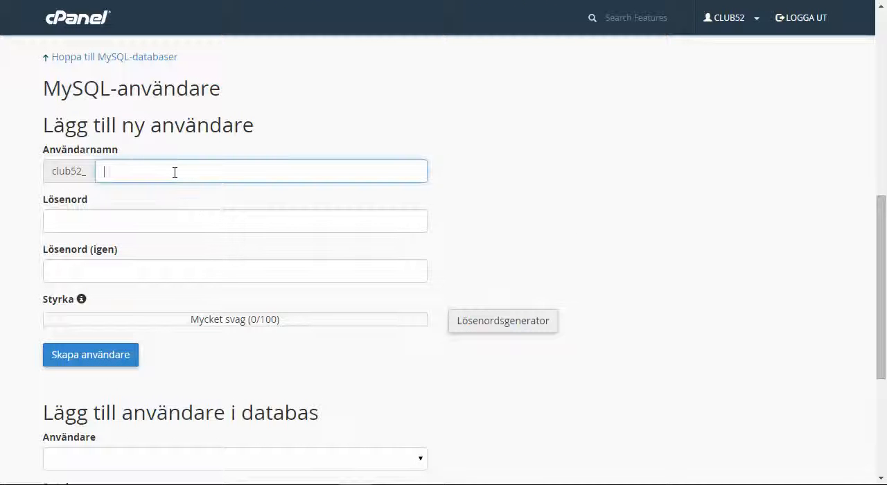
text(club)
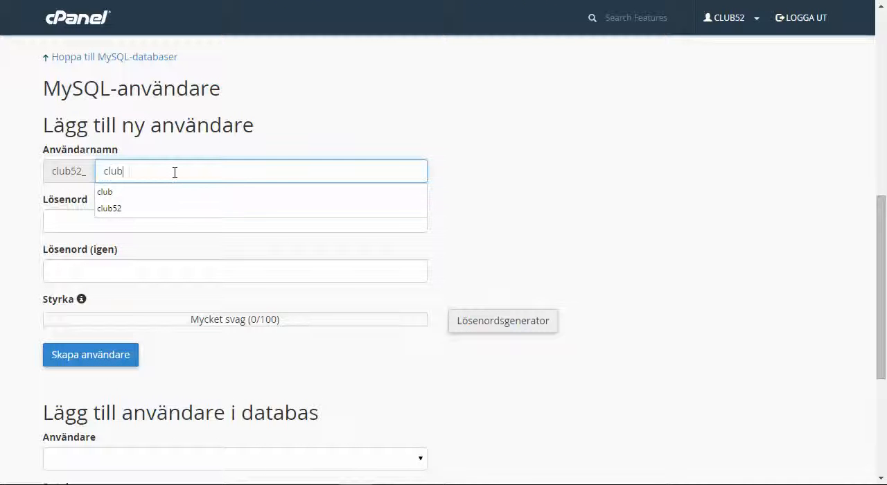
Fill in and repeat the new MySQL user's password, create the user and return to the database overview.
click(182, 221)
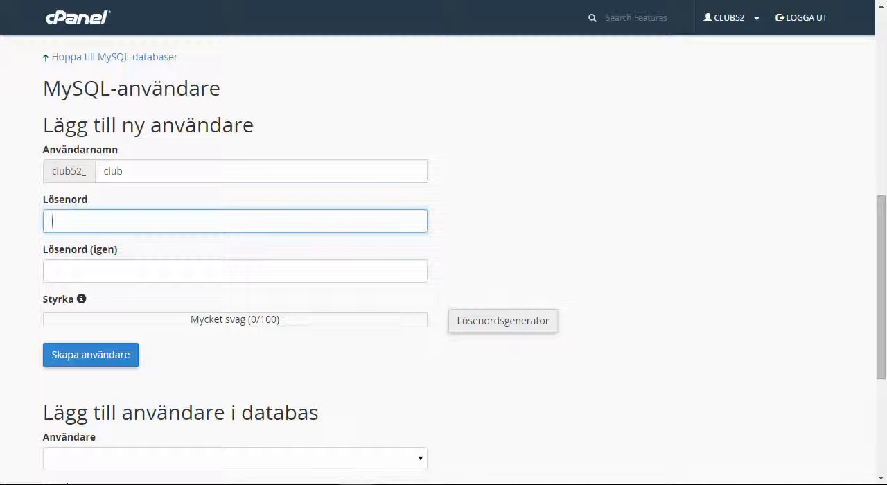
click(356, 484)
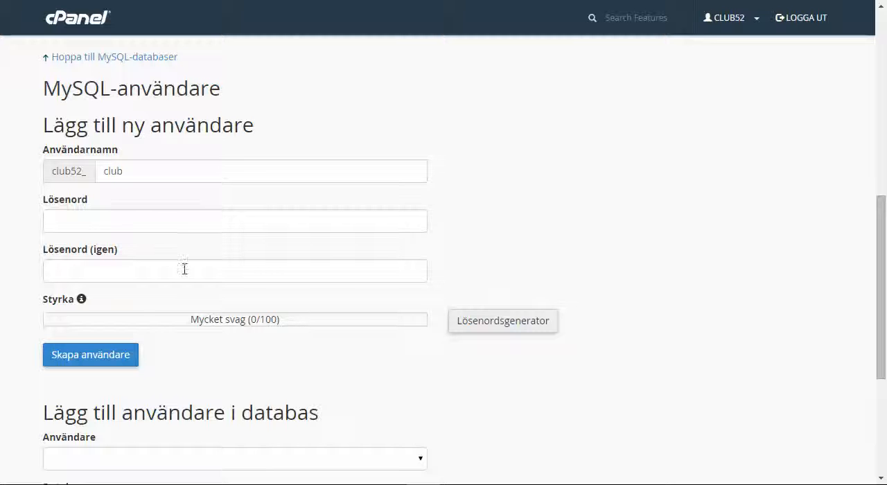
click(132, 217)
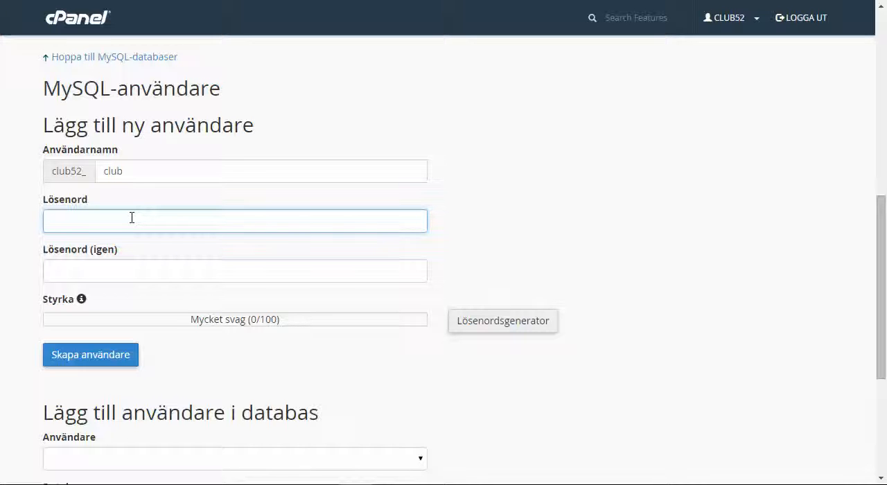
key(ctrl+v)
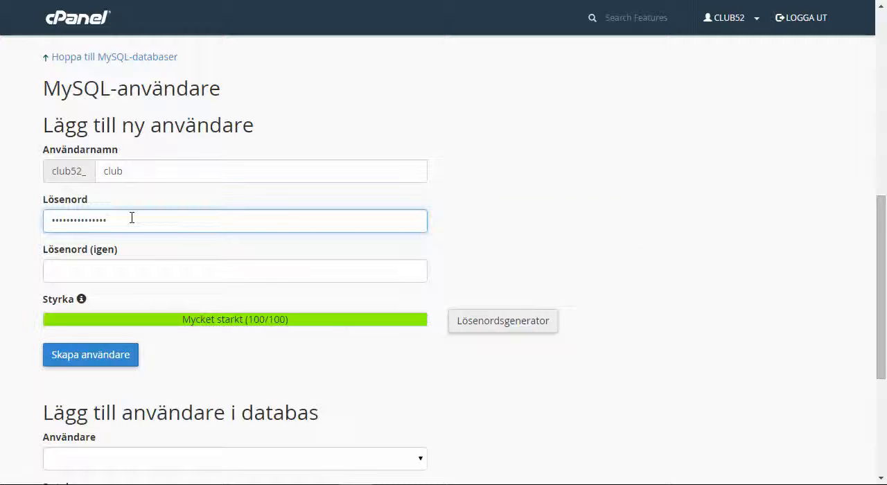
click(149, 278)
key(ctrl+v)
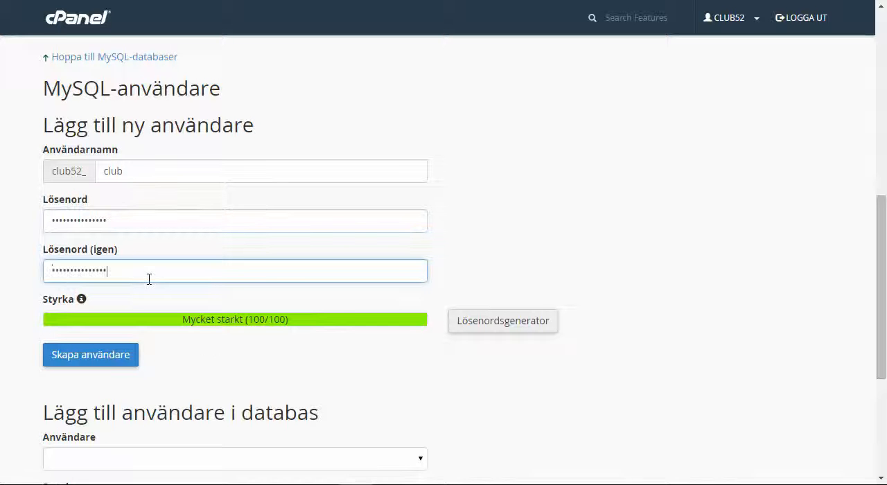
click(221, 363)
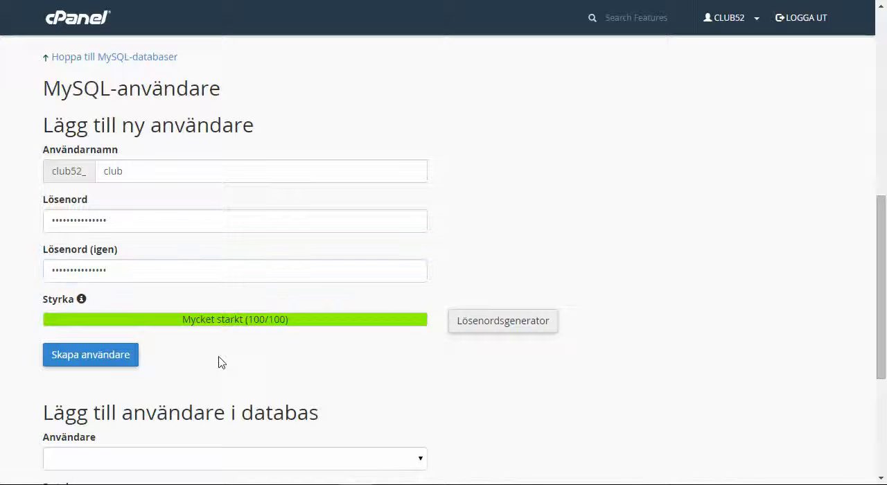
scroll(221, 362, down, 2)
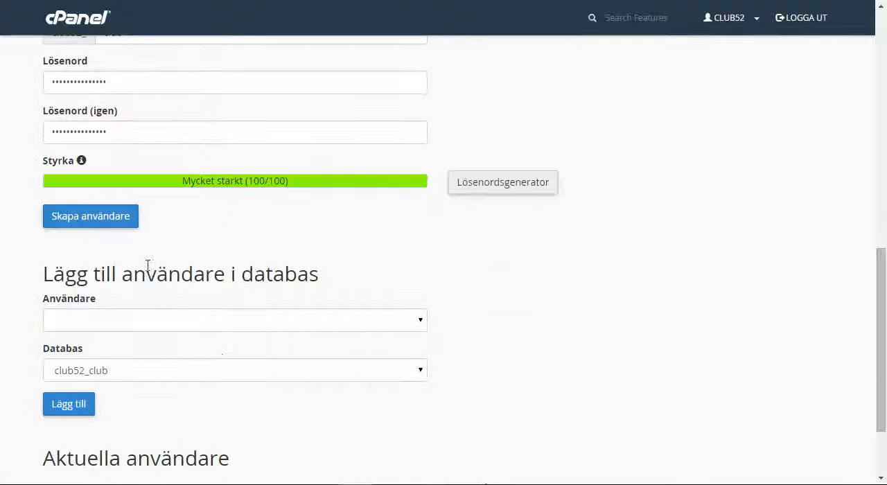
click(108, 225)
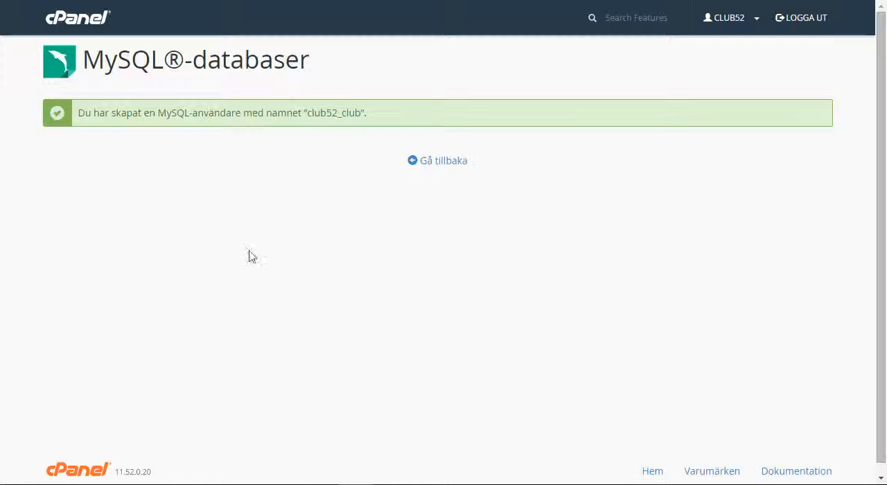
click(438, 167)
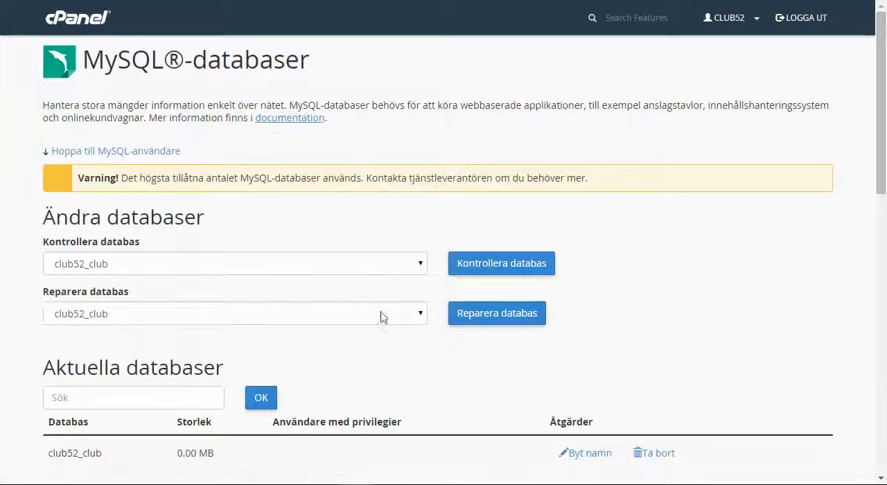
Add the user club52_club to the database club52_club with all privileges and return to the overview.
scroll(430, 379, down, 5)
scroll(431, 379, down, 4)
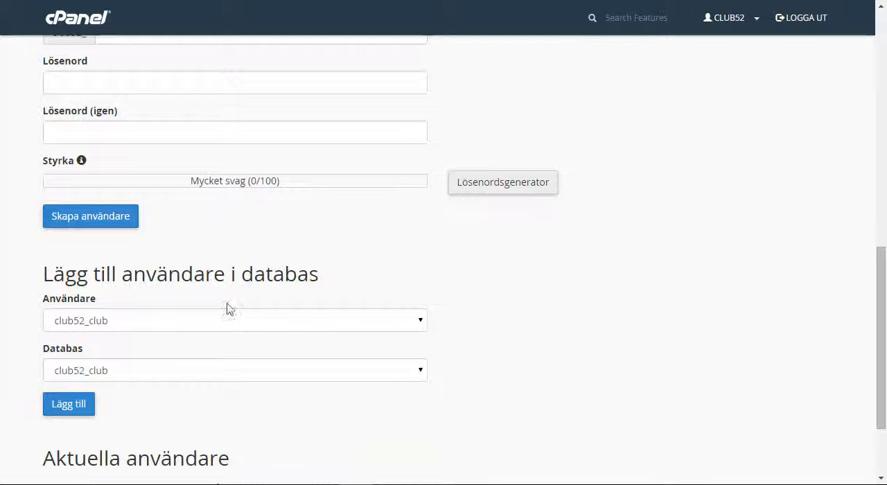
click(81, 407)
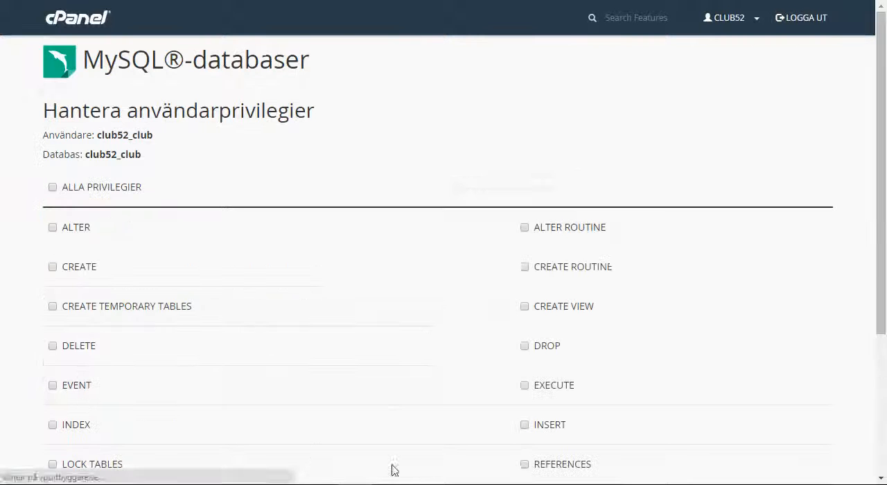
click(105, 190)
scroll(132, 326, down, 3)
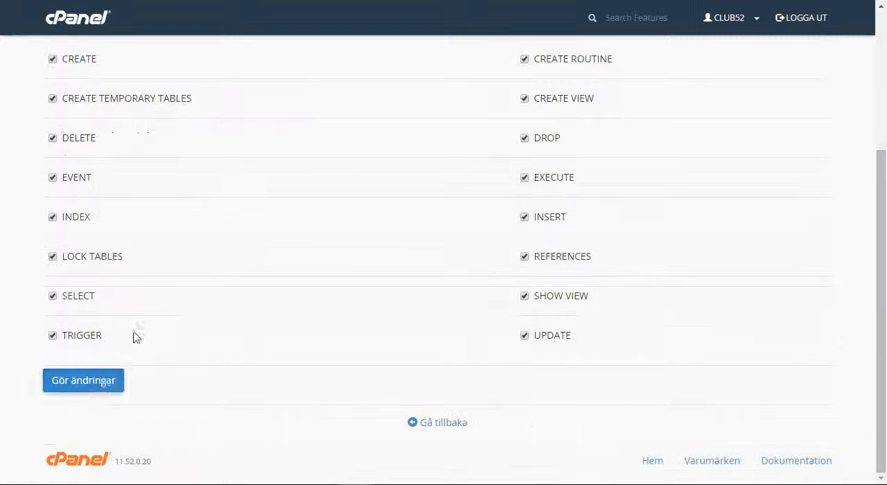
click(104, 388)
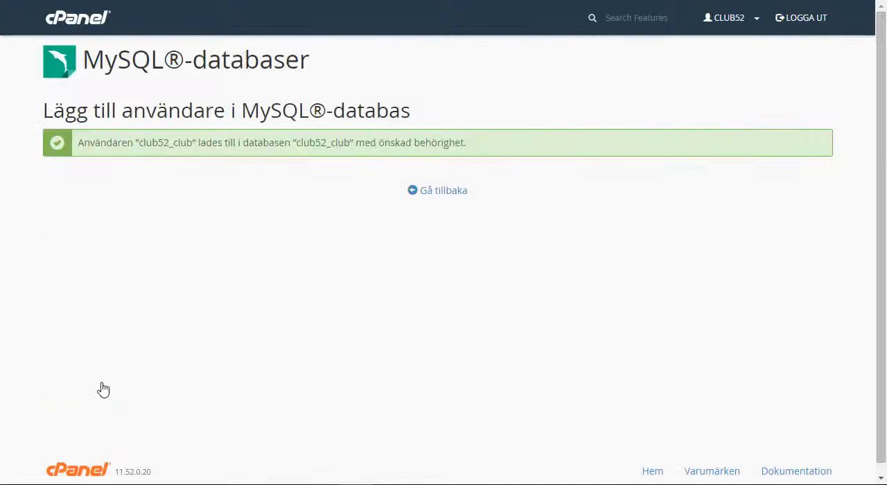
click(428, 194)
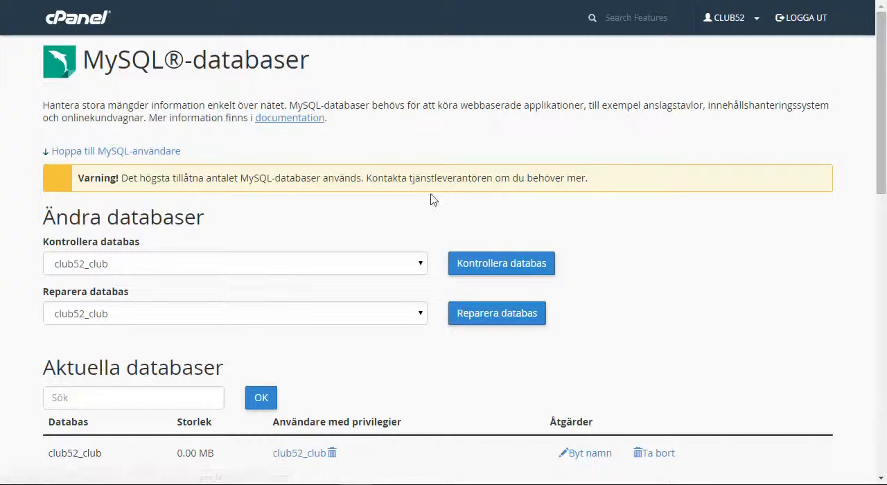
Go back to the cPanel home page and open the public_html folder in the file manager.
scroll(386, 322, down, 15)
scroll(381, 384, up, 15)
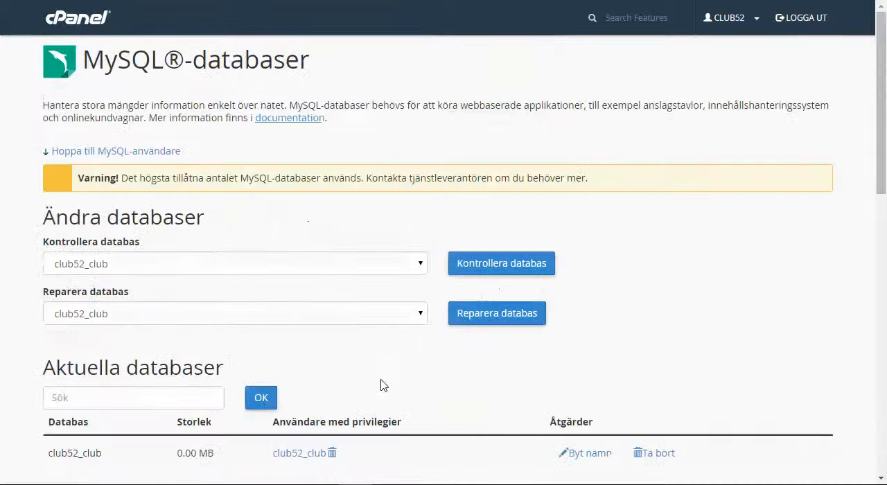
click(74, 18)
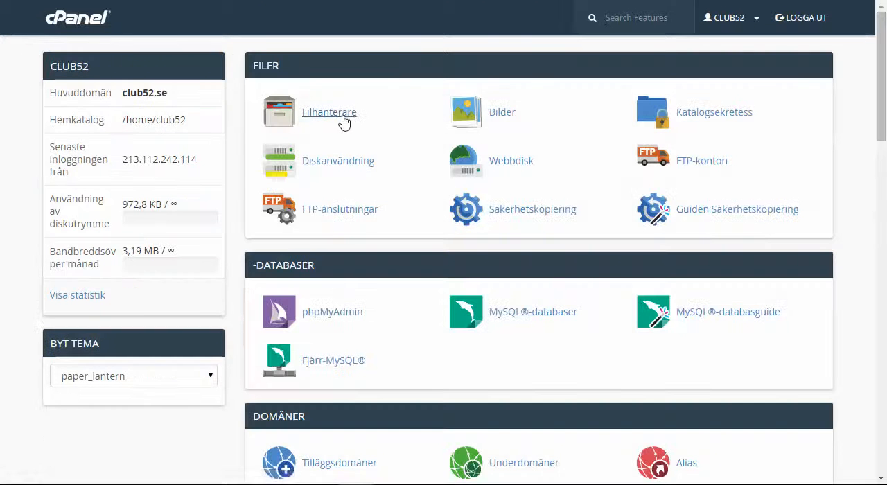
click(345, 122)
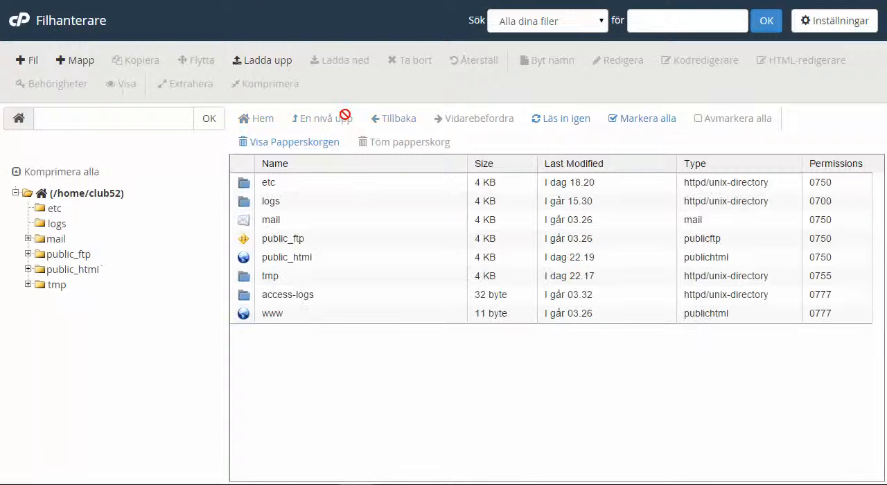
double_click(282, 257)
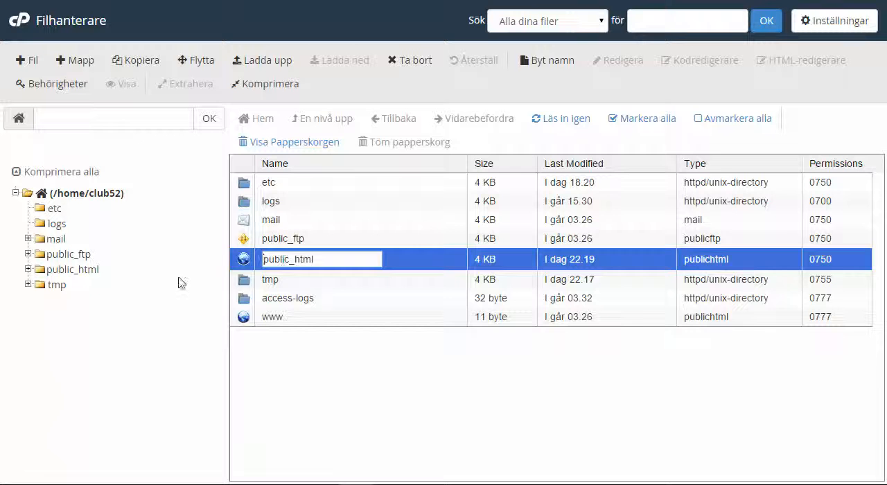
double_click(241, 261)
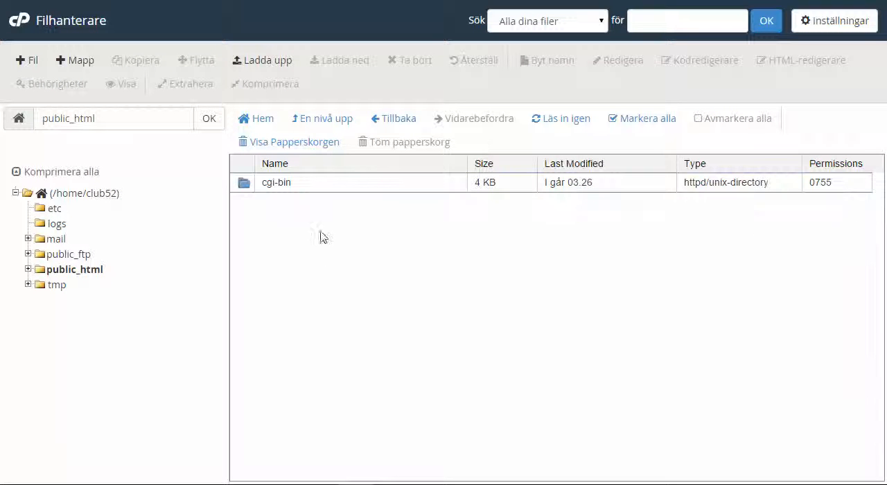
Download the Swedish WordPress 4.3.1 package from WordPress Sverige and upload wordpress-4.3.1-sv_SE.zip to public_html.
click(280, 62)
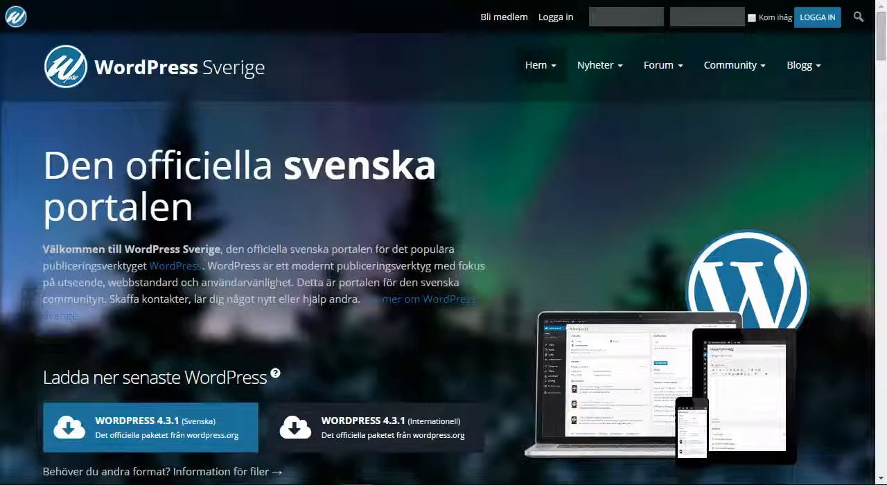
click(187, 444)
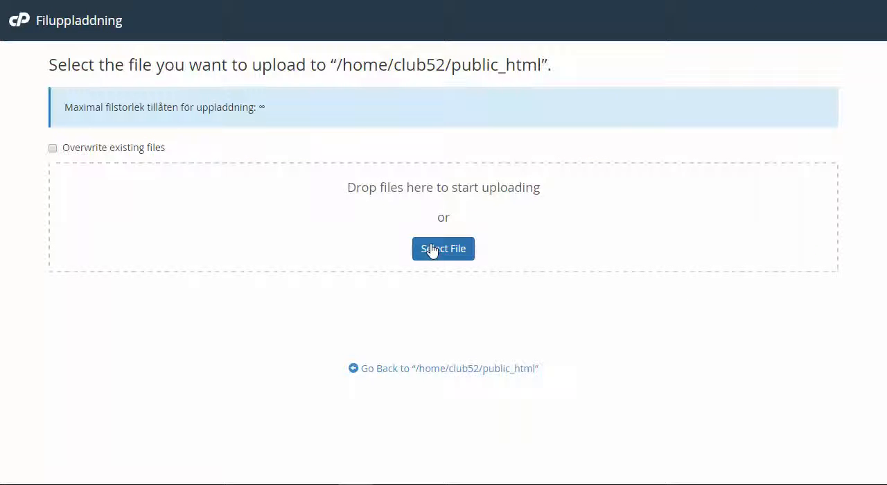
click(432, 250)
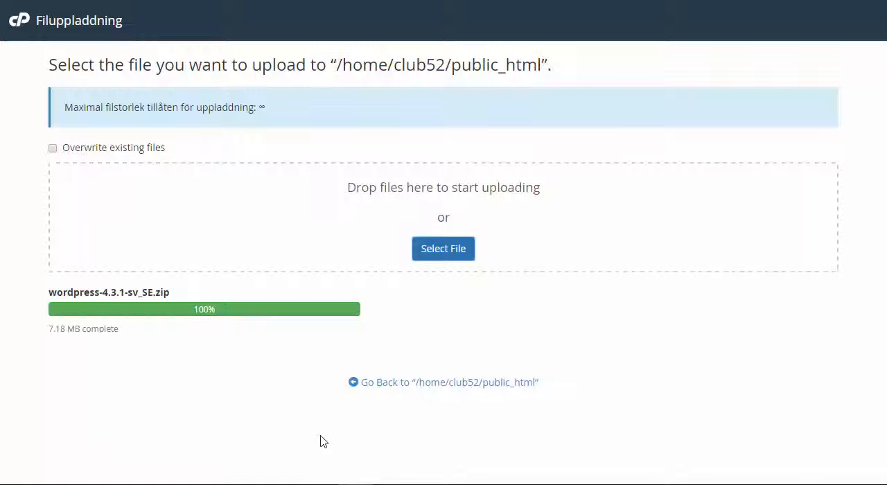
click(185, 1)
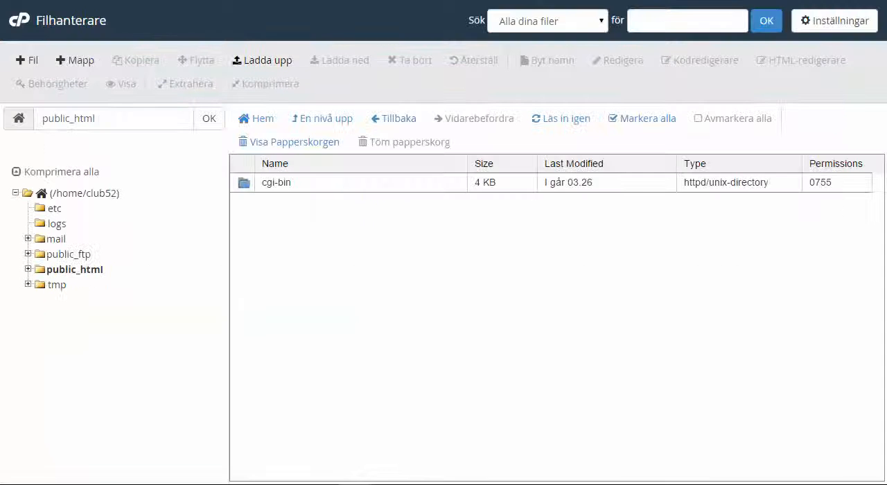
Refresh the public_html folder and extract wordpress-4.3.1-sv_SE.zip into /public_html.
click(66, 275)
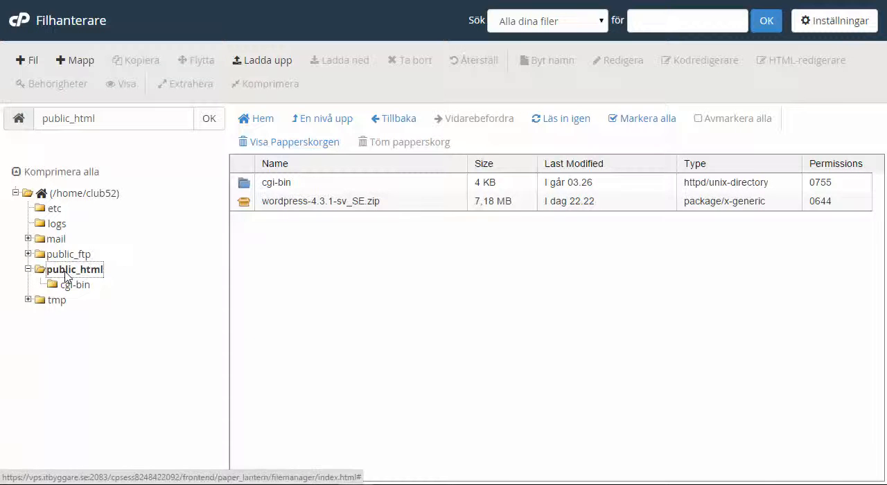
click(317, 203)
click(317, 202)
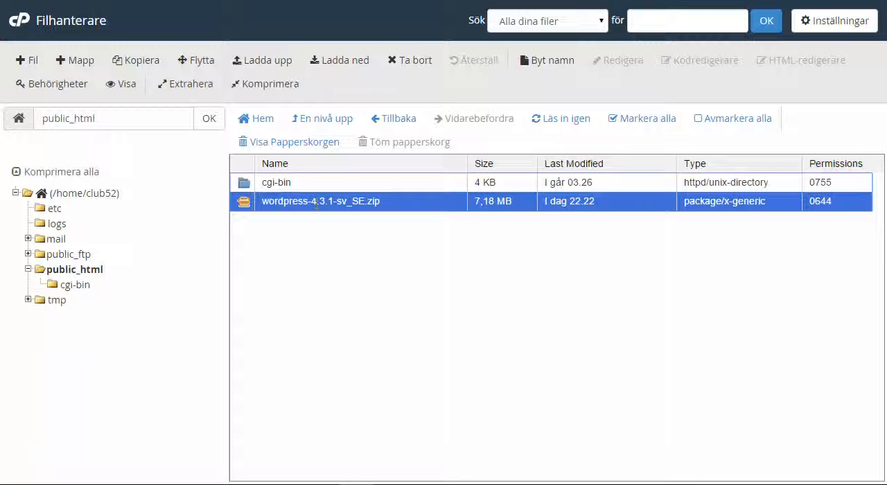
click(190, 84)
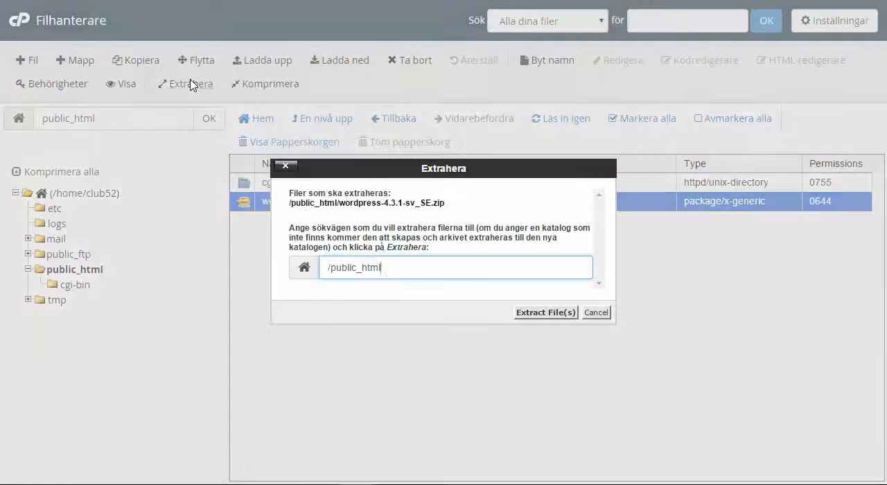
click(532, 313)
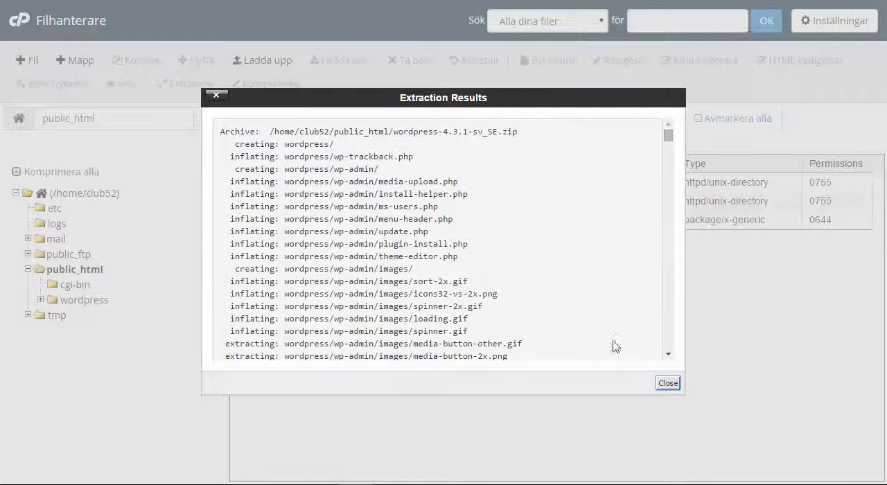
Close the extraction results and open the extracted wordpress folder inside public_html.
click(665, 383)
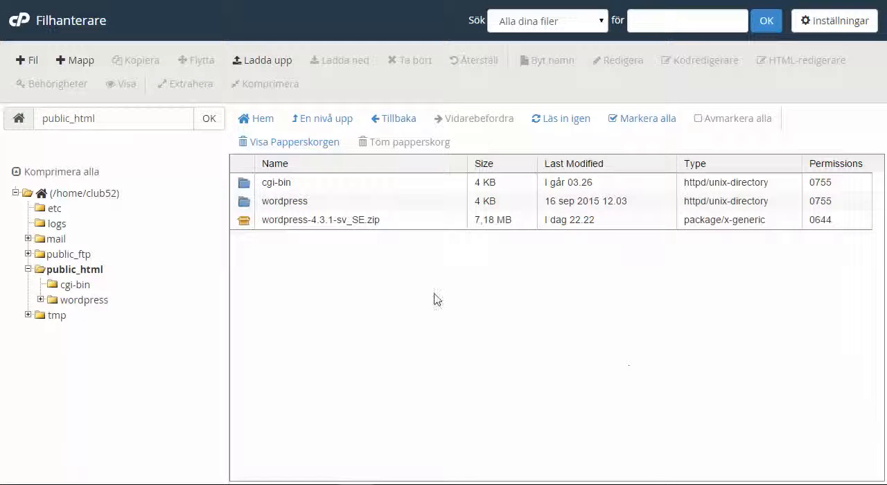
click(272, 203)
double_click(272, 203)
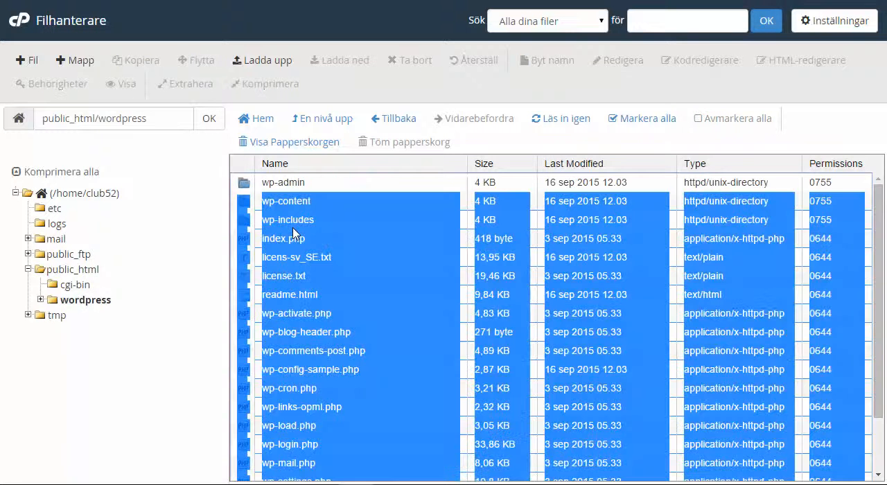
Move all files and folders from wp-admin to xmlrpc.php out of the wordpress folder into /public_html/.
click(287, 182)
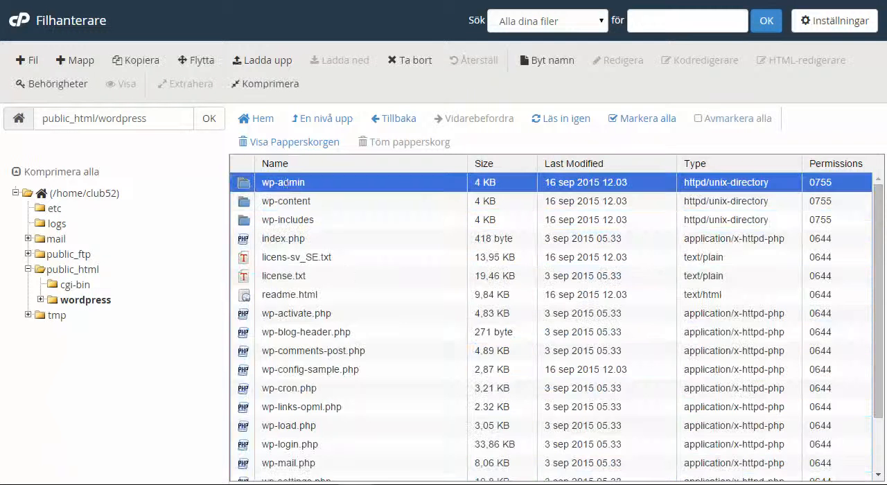
scroll(343, 333, down, 3)
scroll(343, 416, up, 3)
scroll(333, 472, down, 2)
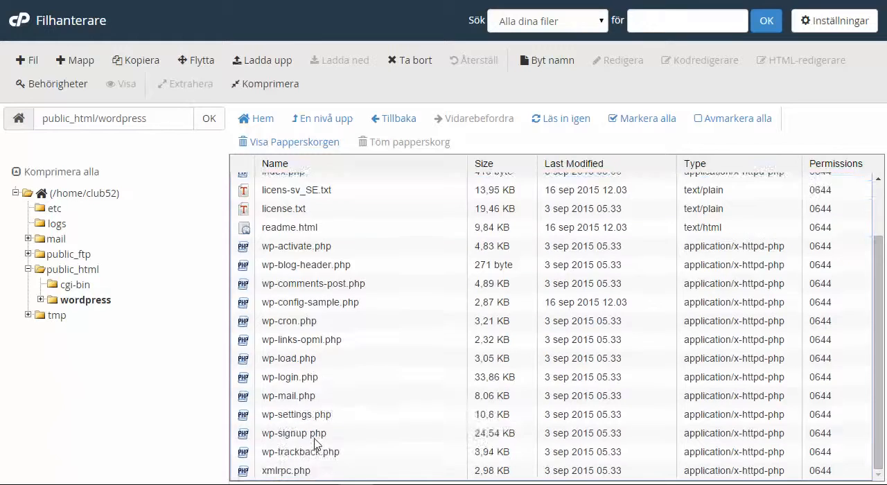
shift+click(307, 470)
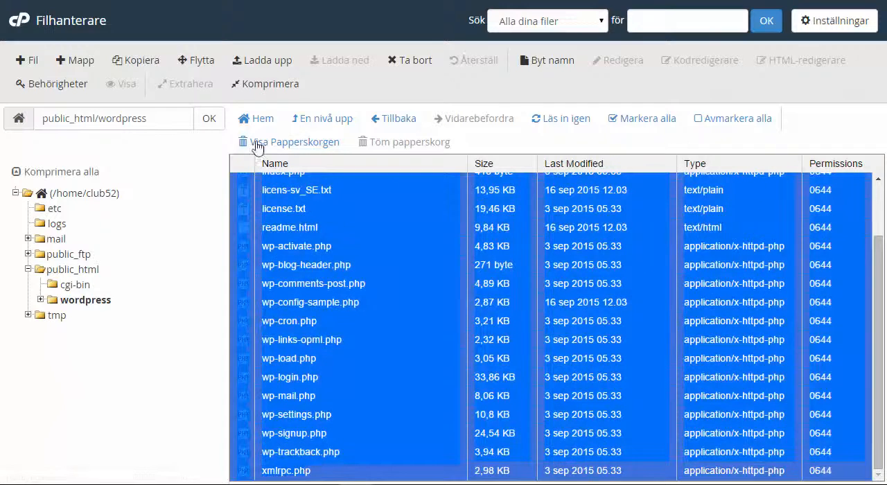
click(198, 61)
drag(429, 304, 379, 305)
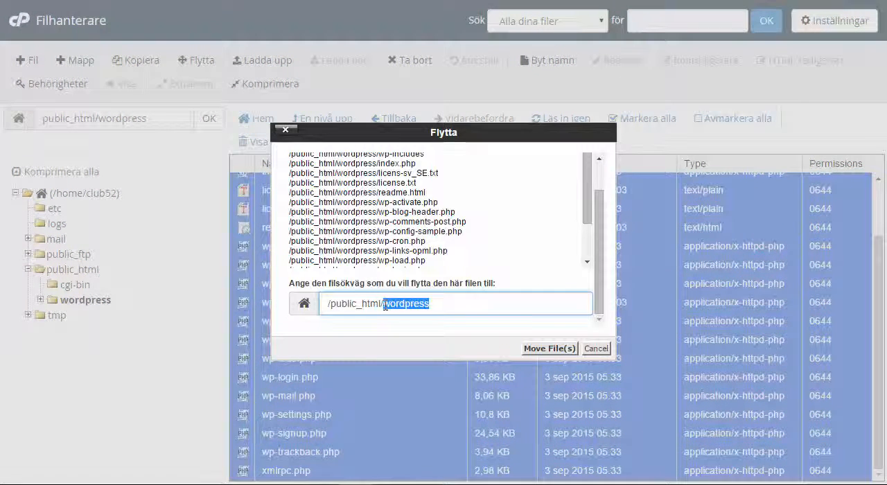
key(BackSpace)
click(534, 348)
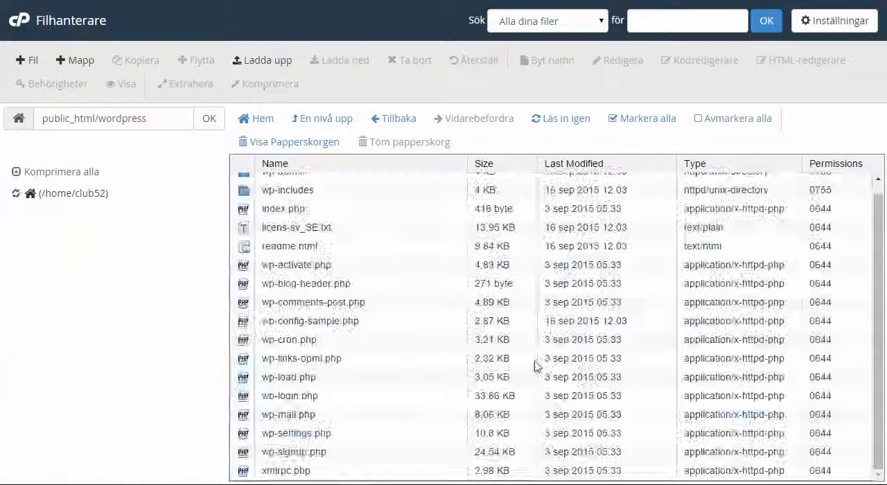
Delete the emptied wordpress folder from public_html permanently, bypassing the trash.
click(90, 270)
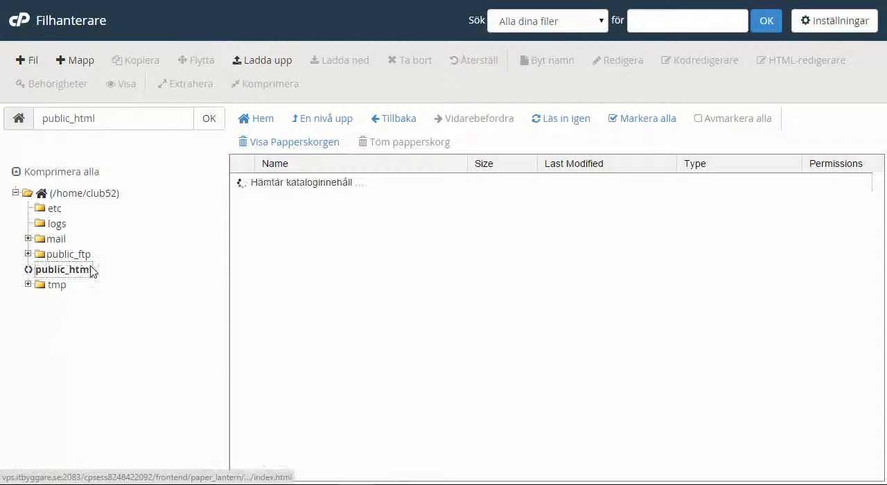
click(309, 203)
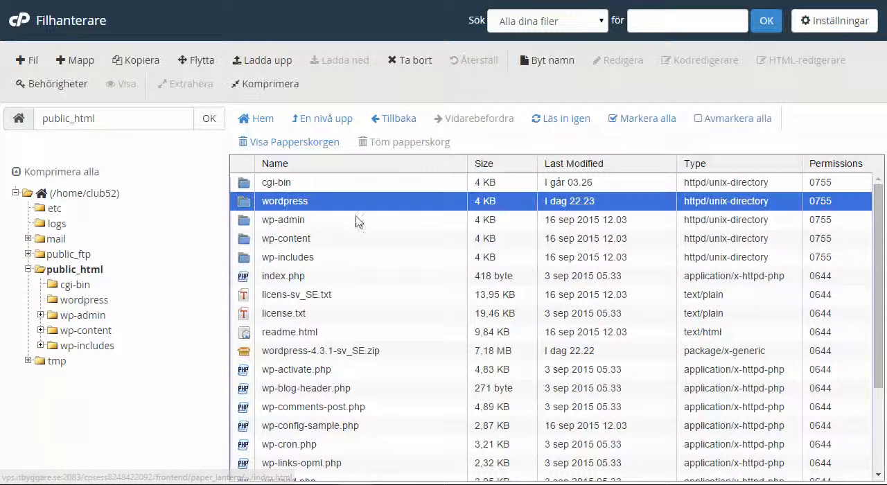
click(409, 60)
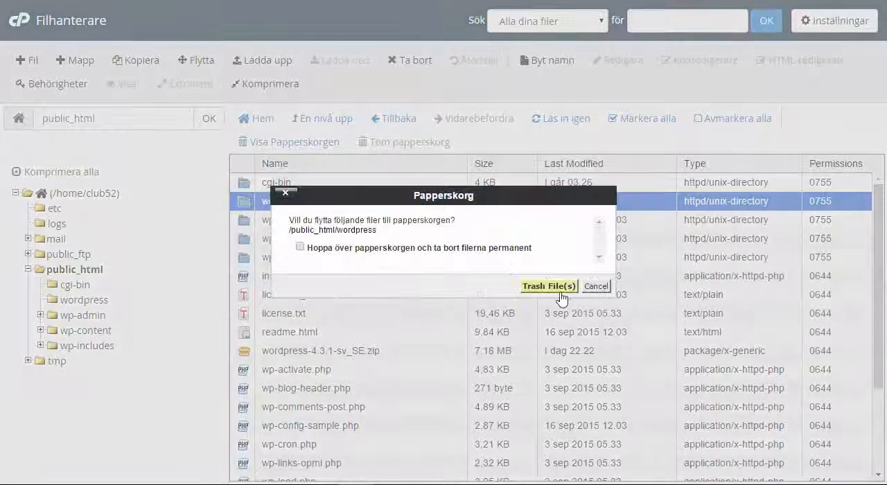
click(515, 249)
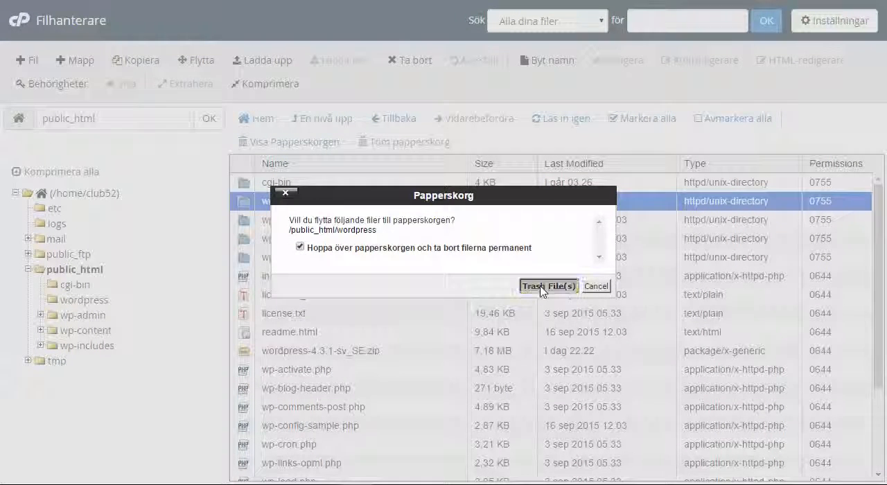
click(547, 286)
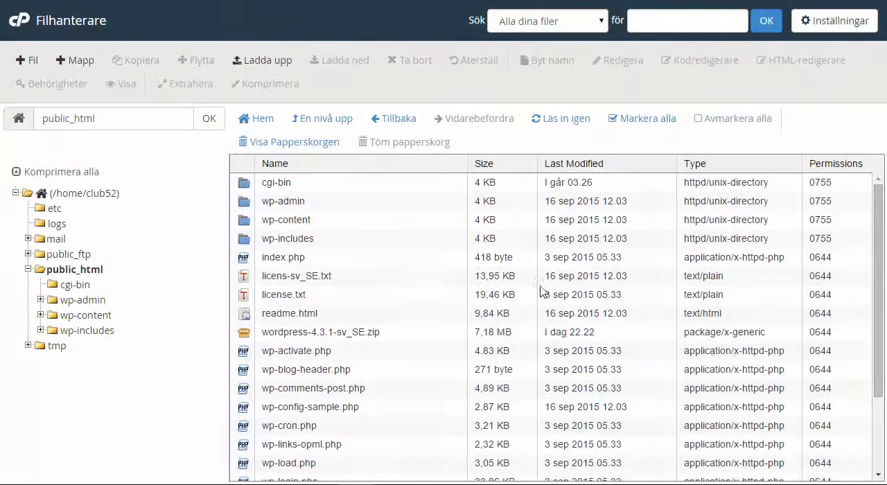
click(351, 243)
scroll(386, 312, down, 3)
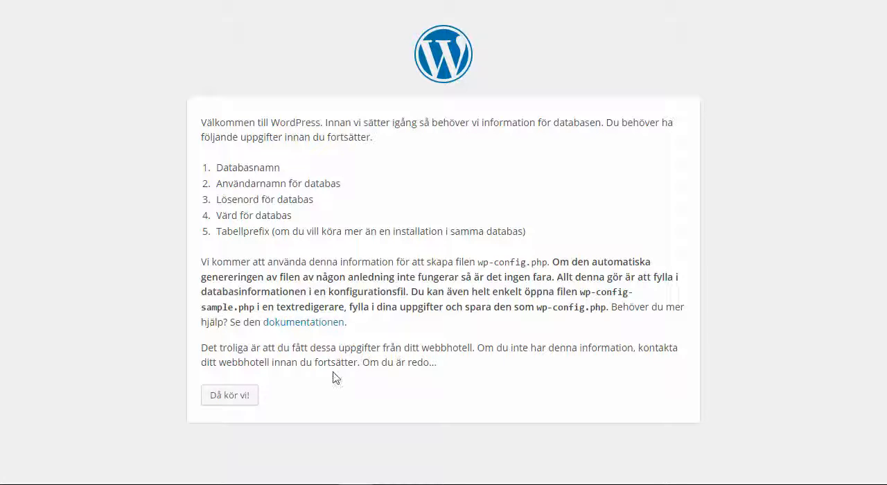
Start the WordPress database setup and set both the database name and the MySQL username to club52_club.
click(248, 400)
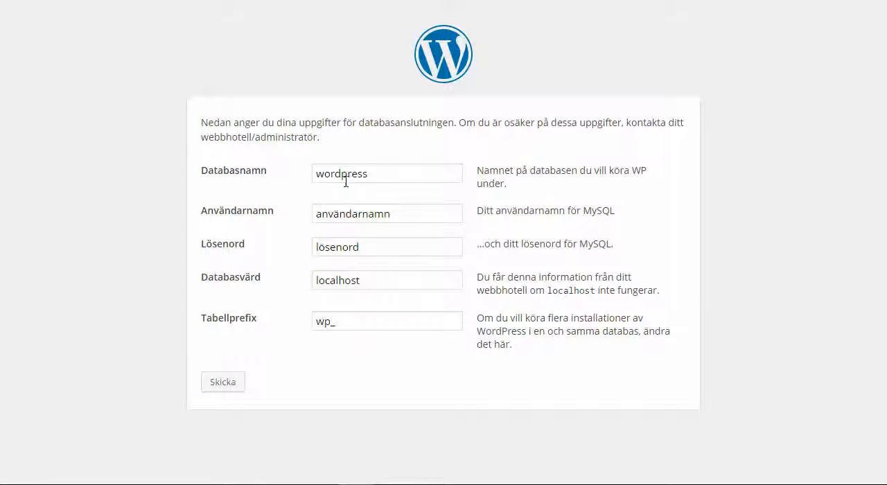
double_click(379, 174)
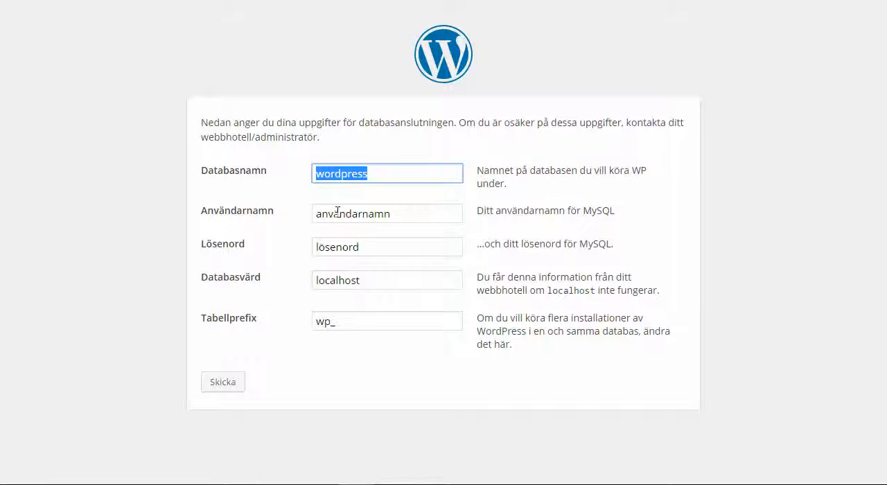
text(clu)
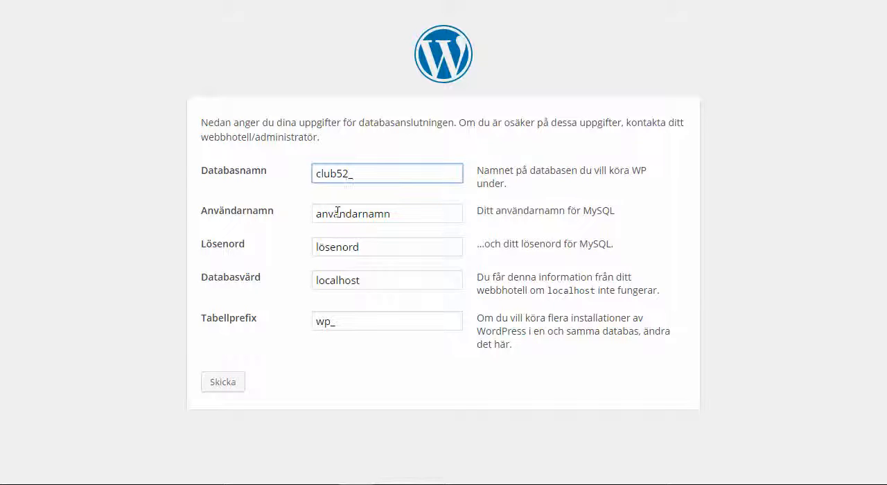
text(b52_club)
double_click(344, 180)
key(ctrl+c)
click(376, 212)
double_click(376, 214)
key(ctrl+v)
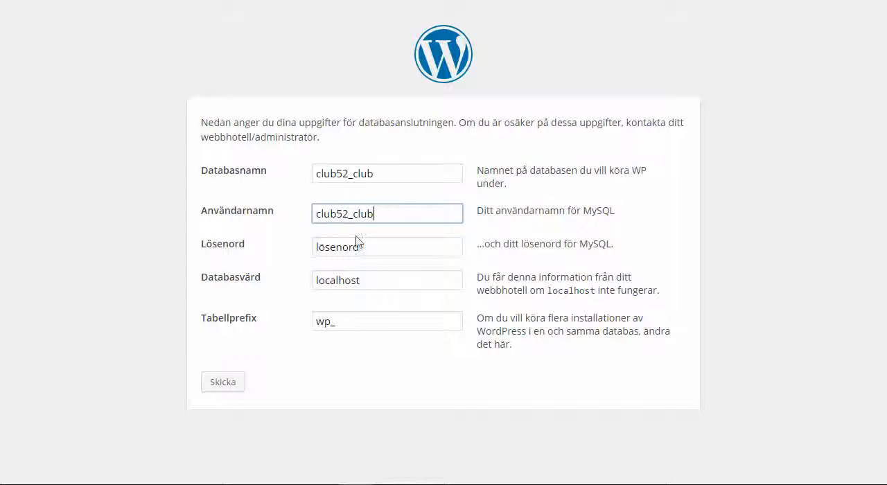
Replace the placeholder database password with the copied MySQL user password.
click(345, 248)
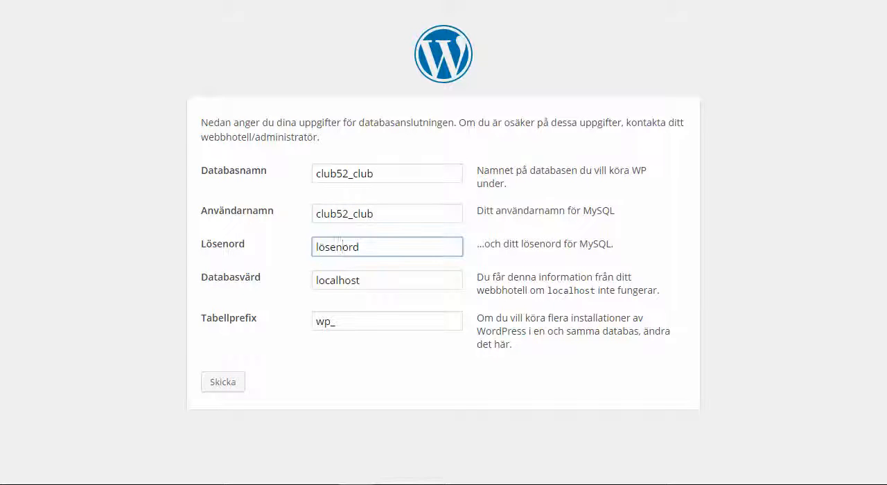
click(422, 484)
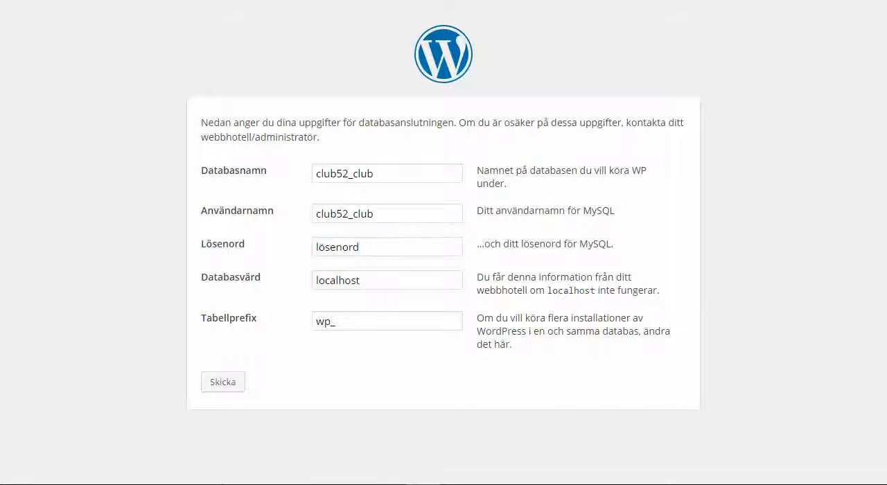
double_click(361, 249)
key(ctrl+v)
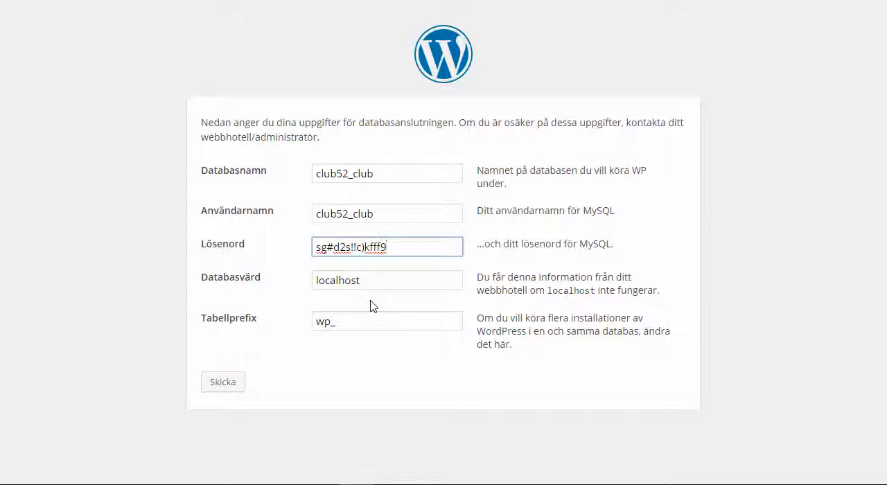
Keep localhost as the database host, set the table prefix to wpd5621 and submit the database details.
click(370, 280)
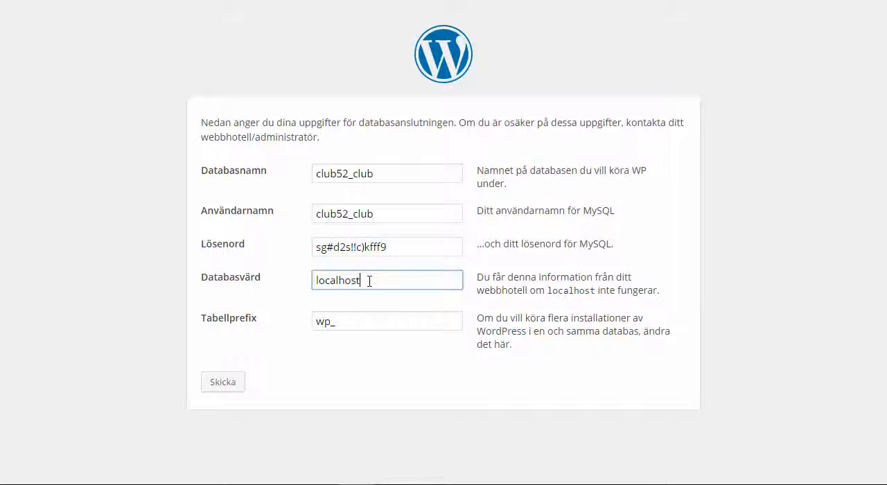
click(371, 322)
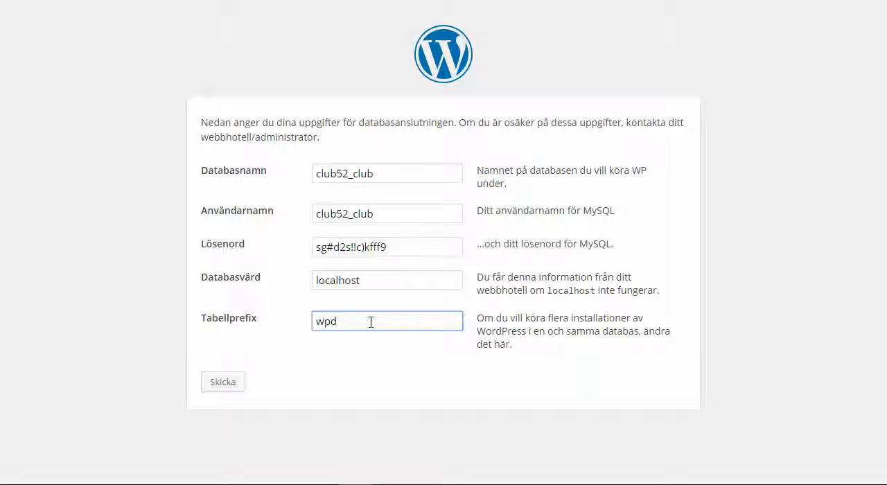
text(5621)
click(234, 388)
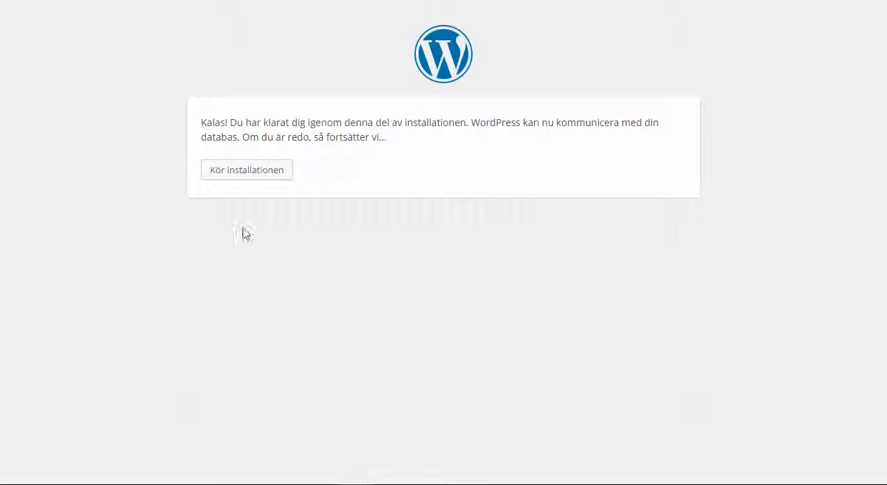
Run the WordPress installation and enter the site title Club52 and the admin username Clubbingman.
click(241, 173)
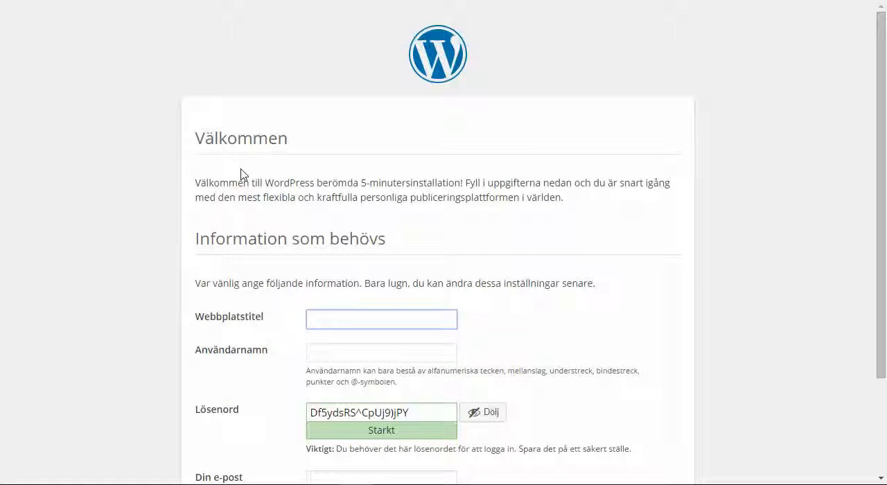
text(Club)
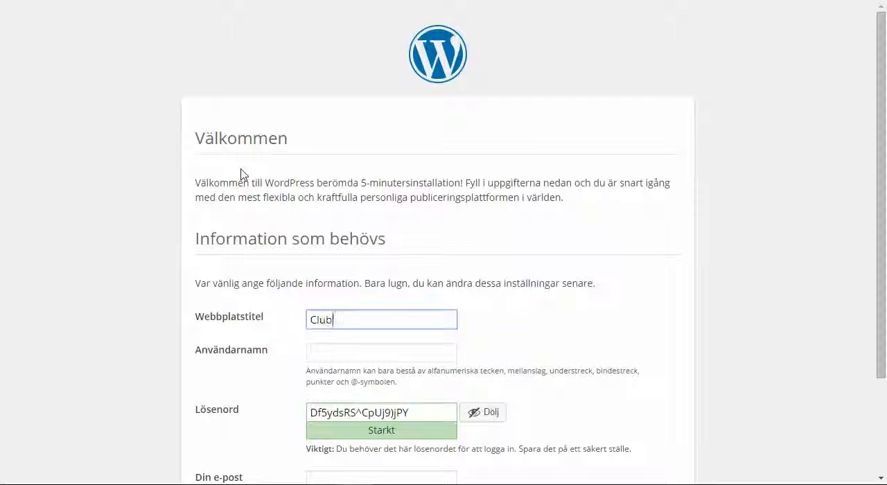
text(52)
key(Tab)
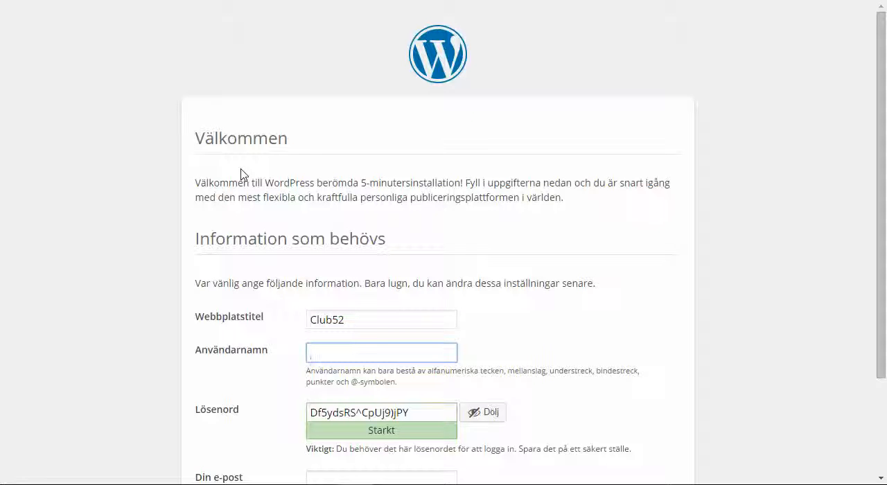
text(Clubbingman)
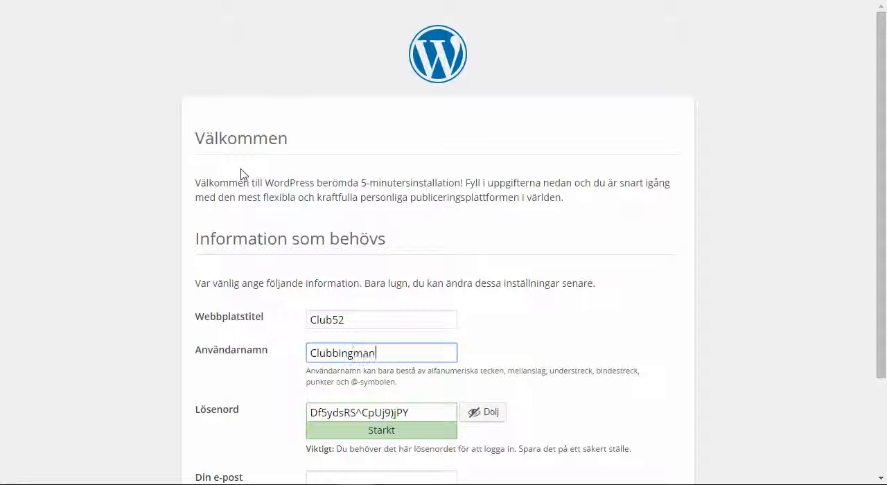
Replace the suggested admin password with a custom account password and select the entered text.
scroll(461, 289, down, 3)
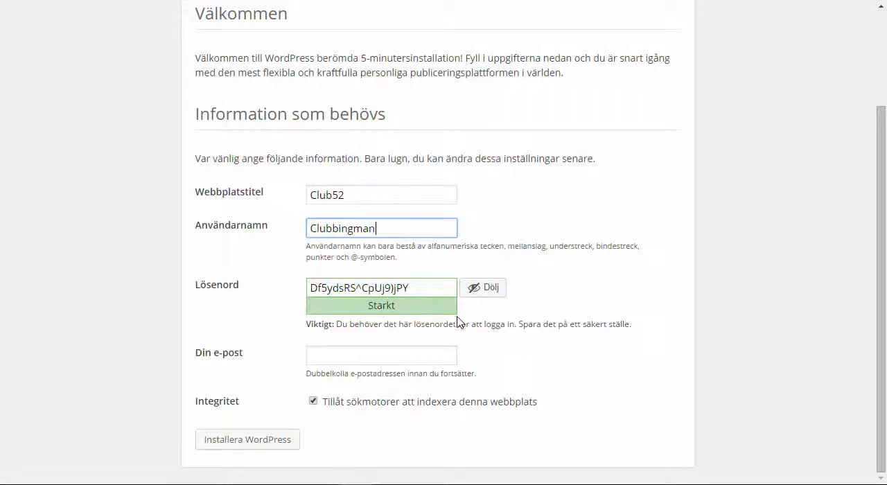
triple_click(430, 287)
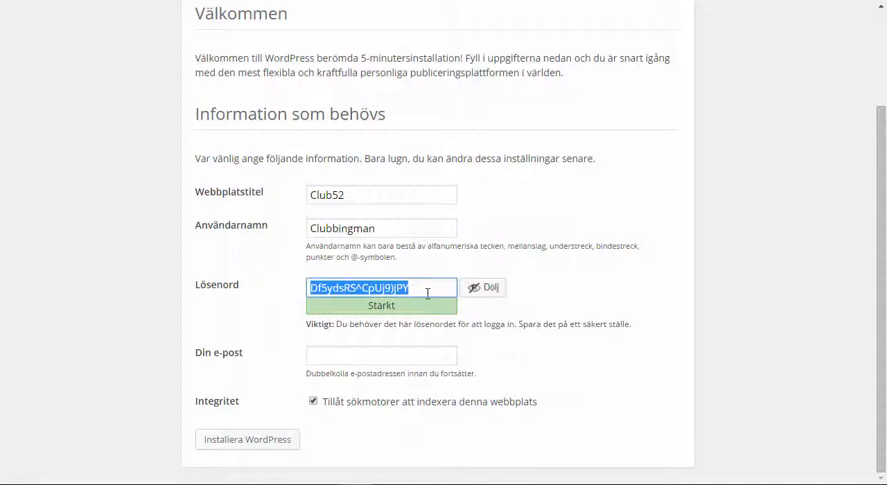
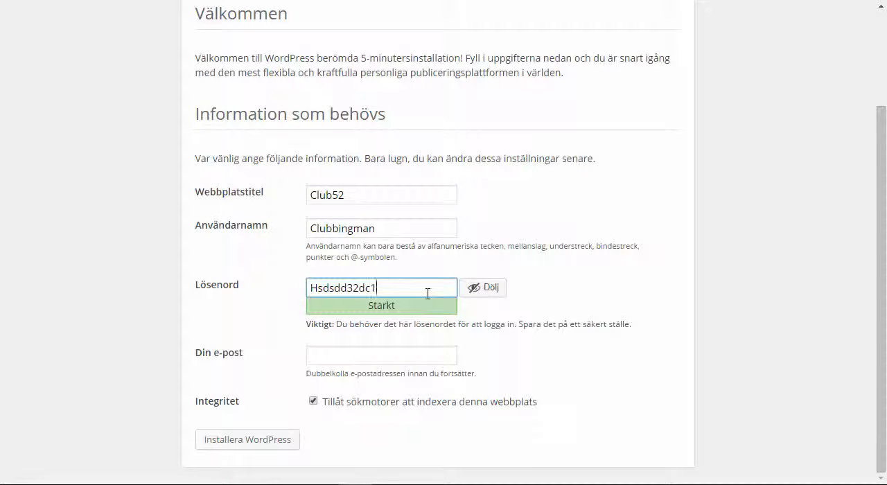
key(shift+Left)
key(shift+Left)
key(shift+Left)
key(shift+Left)
key(shift+Left)
key(shift+Left)
key(shift+Left)
key(shift+Left)
key(shift+Left)
key(shift+Left)
key(shift+Left)
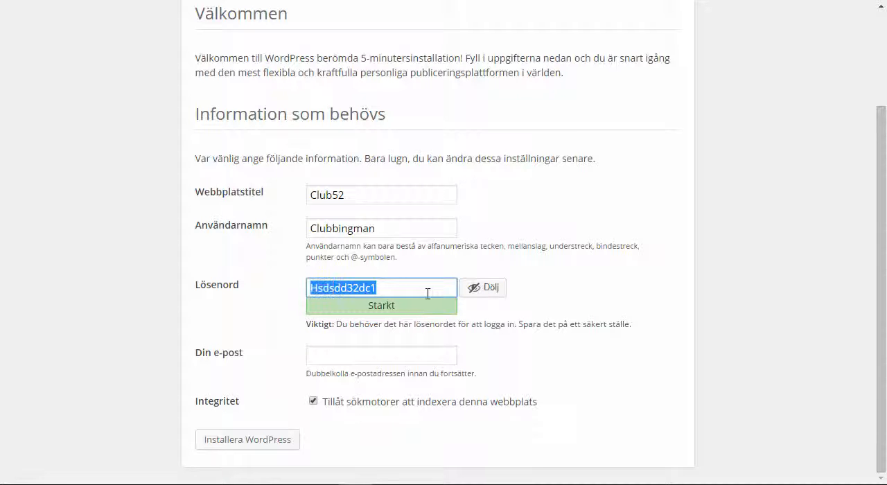
Enter the administrator's e-mail address and install WordPress with search engine indexing left allowed.
click(412, 358)
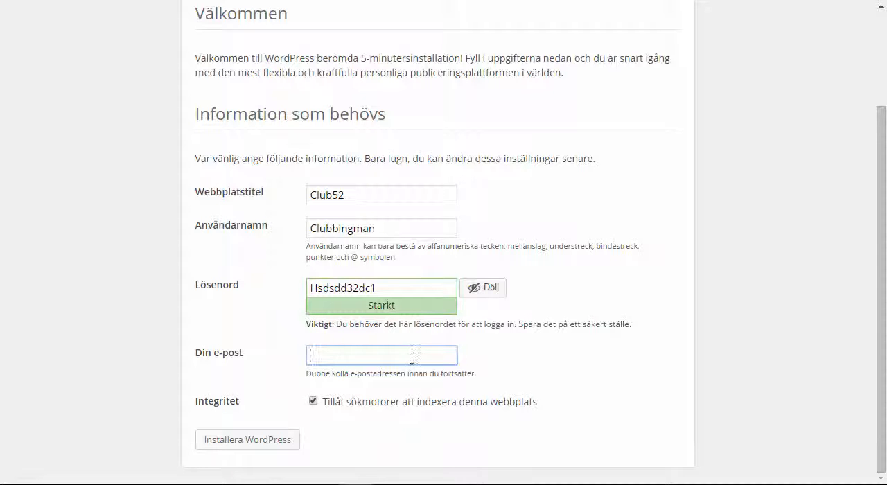
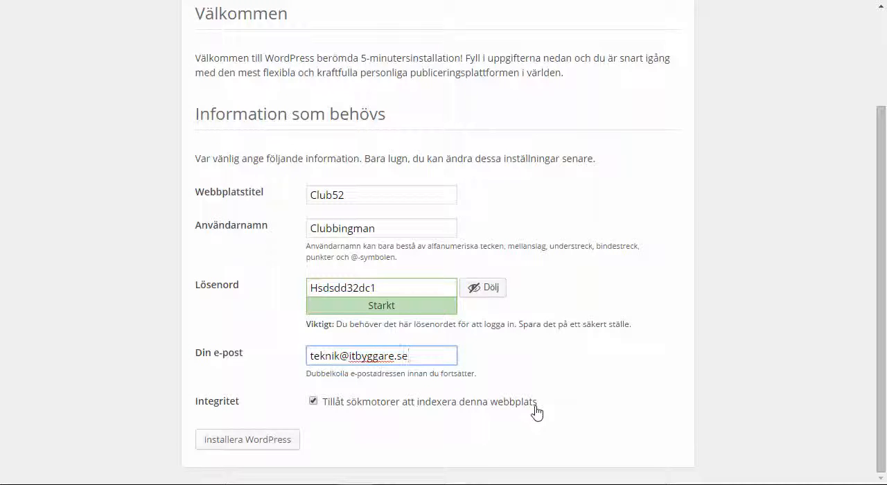
click(288, 438)
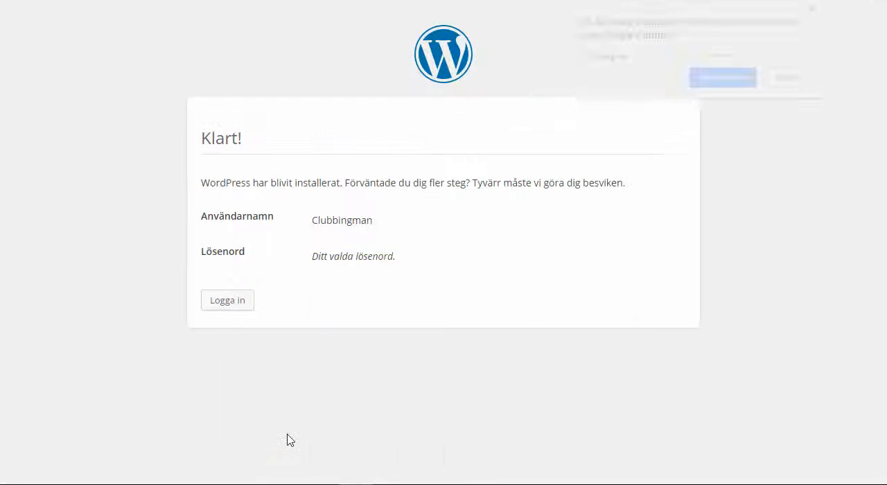
Decline saving the password in Google Chrome and continue to the WordPress login page.
click(778, 81)
click(247, 301)
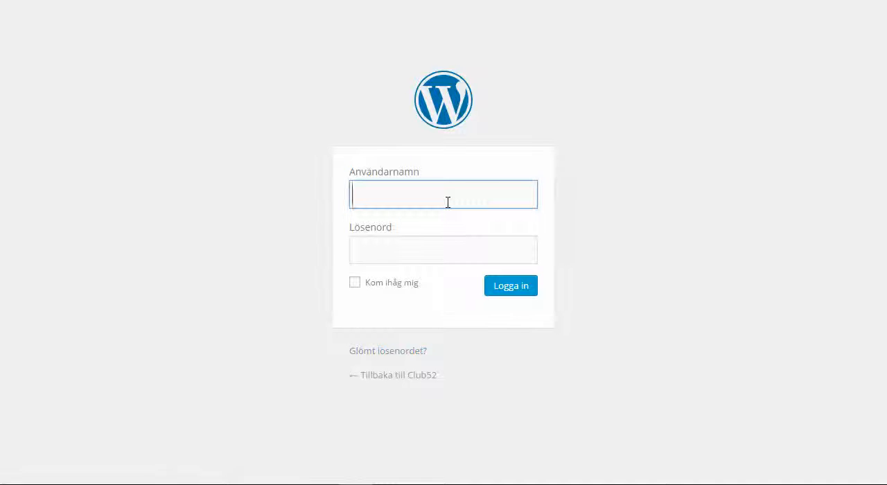
Log in to the Club52 WordPress admin with the username clubbingman and the account password.
text(clubbingma)
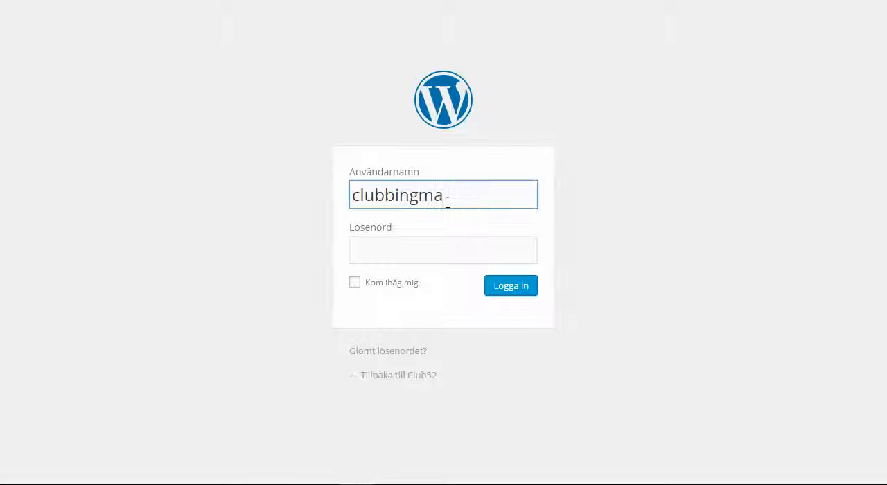
text(n)
key(Tab)
text(•••••••••••)
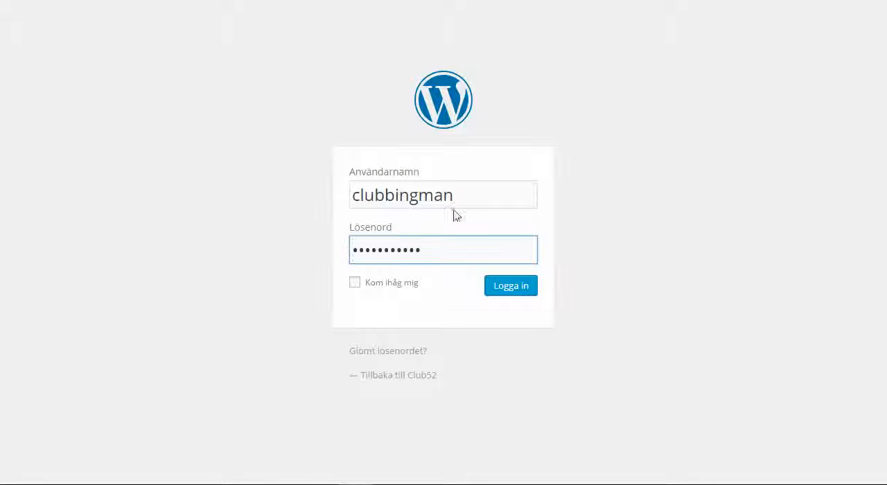
click(519, 295)
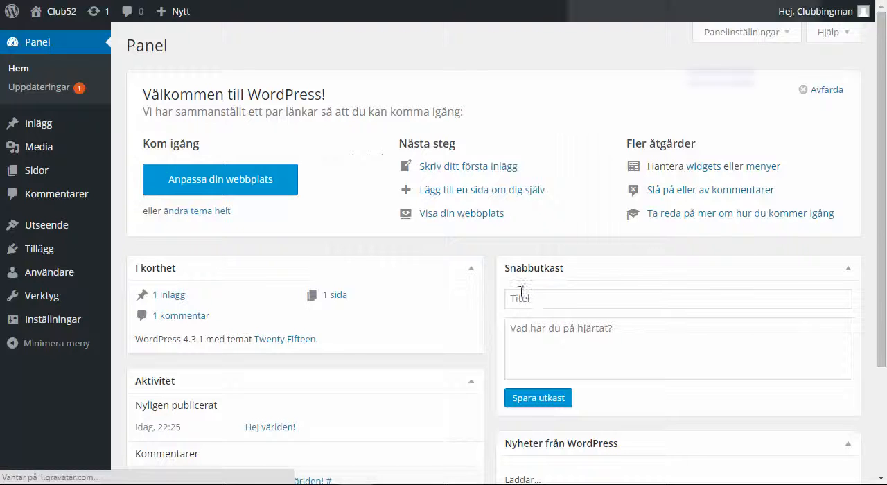
click(783, 81)
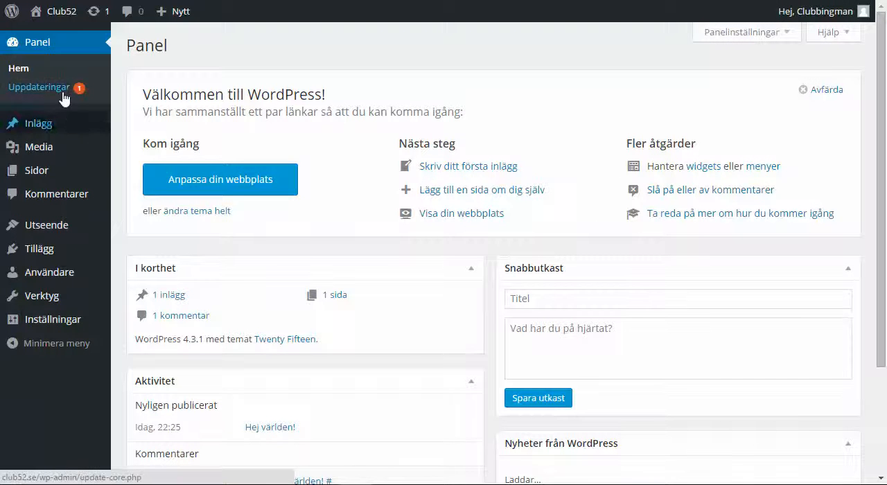
Go to the site's theme management, start adding a new theme and show the popular ones.
mouse_move(60, 179)
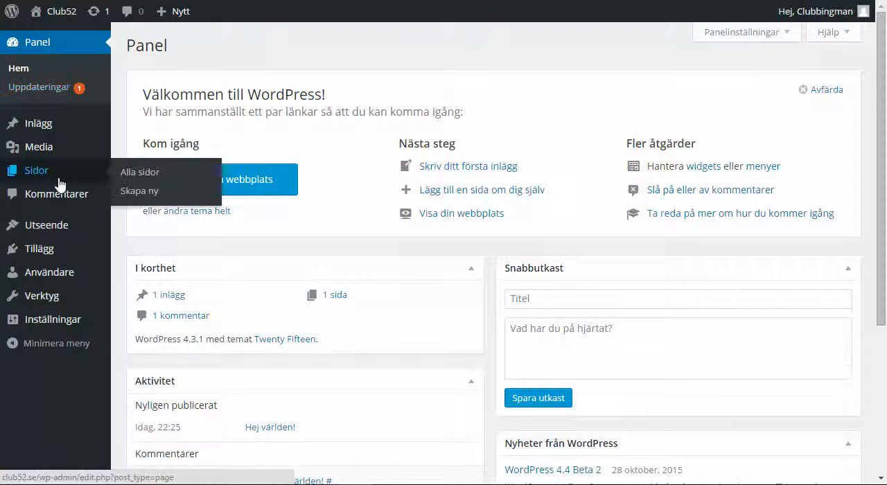
mouse_move(52, 232)
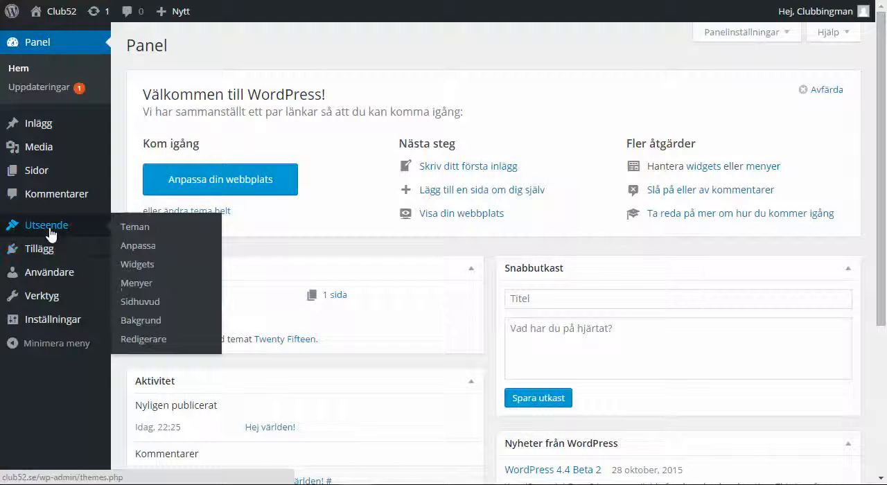
click(135, 227)
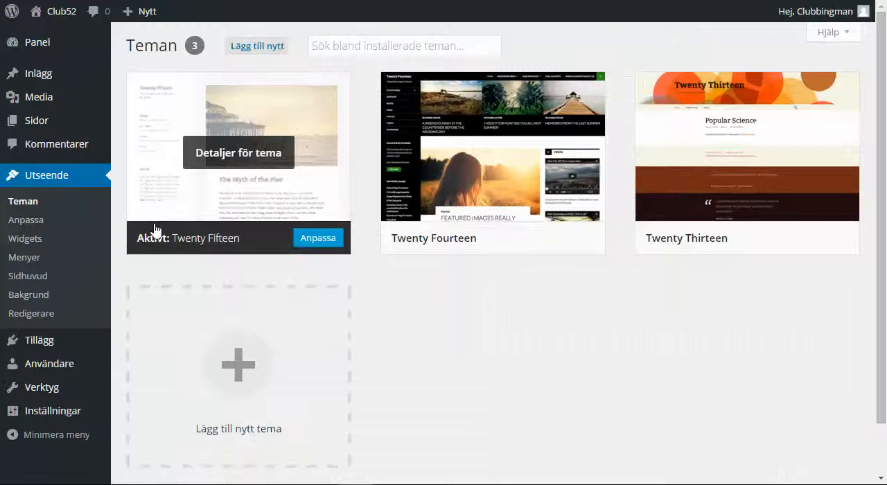
click(240, 49)
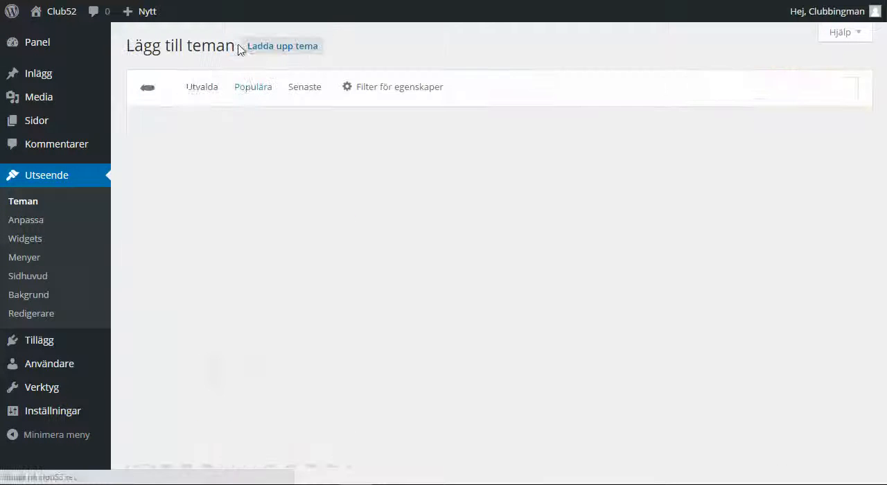
click(249, 94)
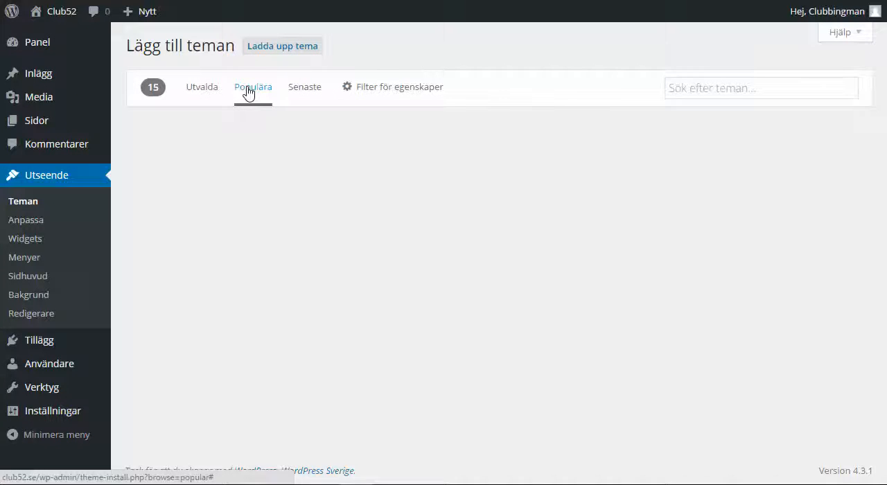
Find Smartline Lite among the popular themes, install it and activate it for the site.
scroll(433, 254, down, 1)
scroll(430, 253, down, 6)
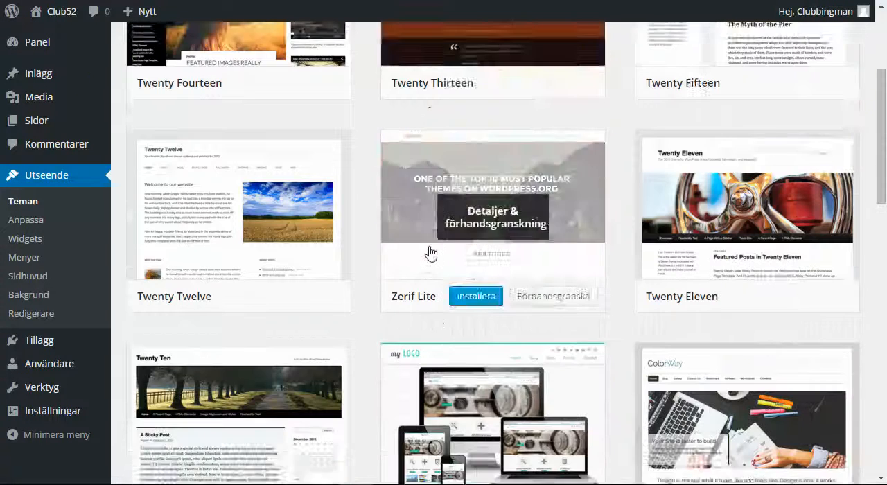
scroll(430, 254, down, 3)
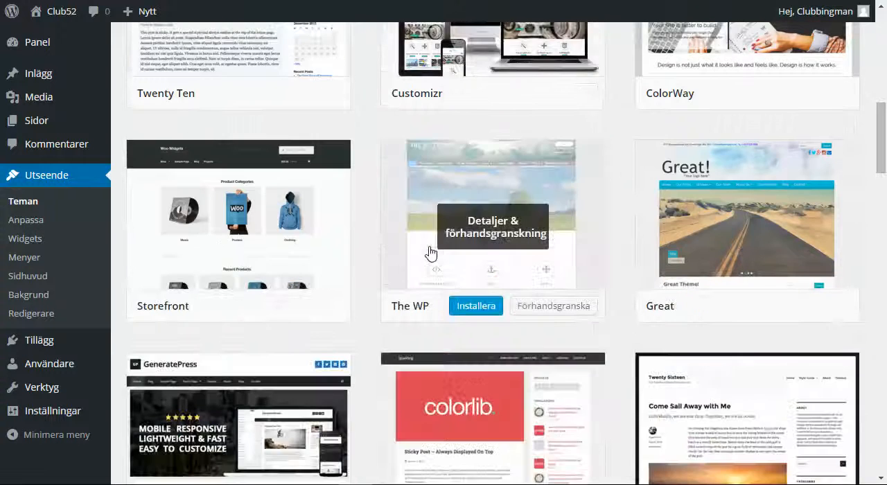
scroll(430, 254, down, 3)
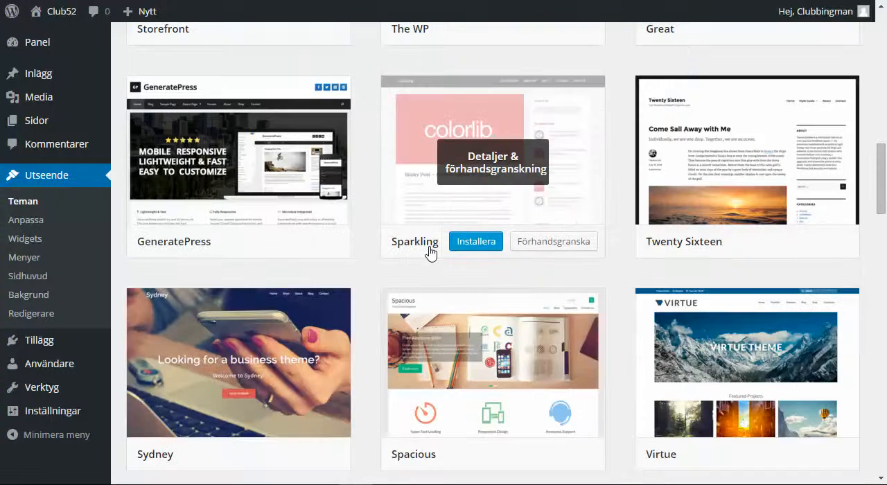
scroll(430, 254, down, 3)
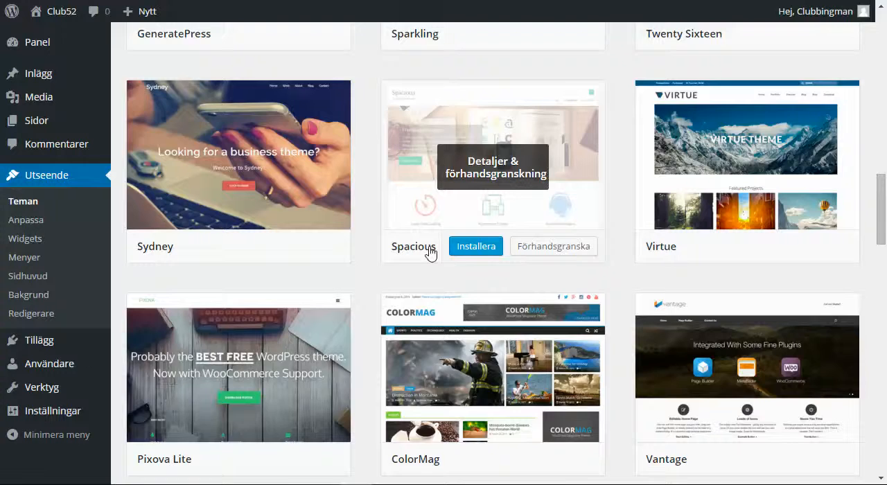
scroll(431, 254, down, 2)
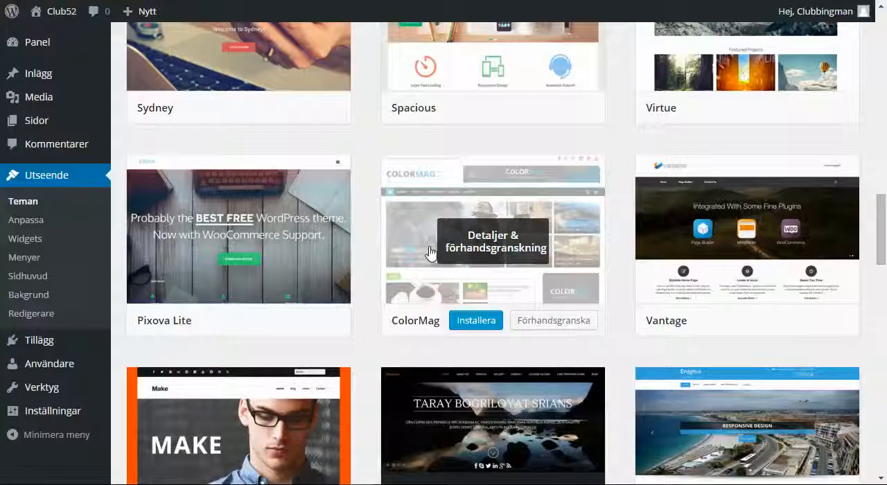
scroll(430, 253, down, 6)
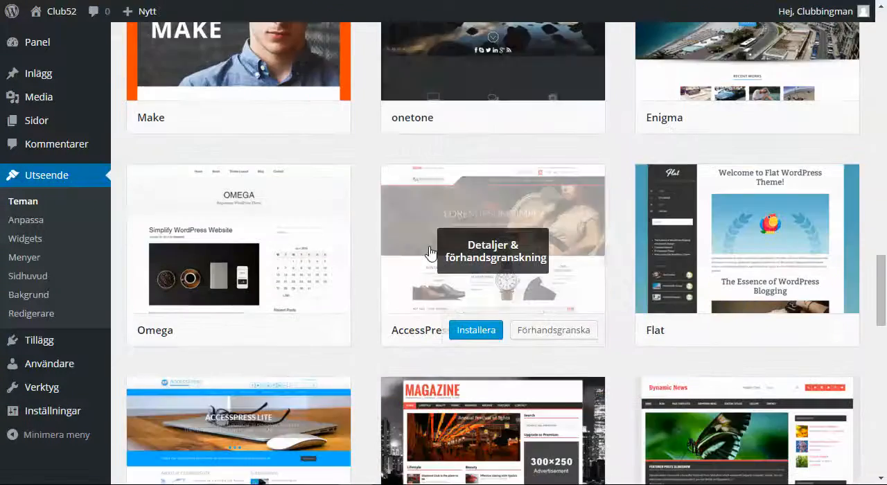
scroll(430, 253, down, 5)
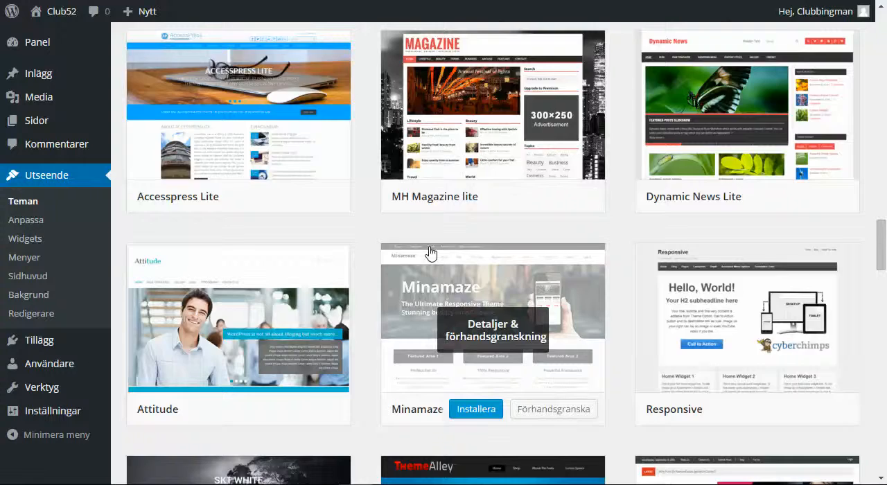
scroll(430, 253, down, 11)
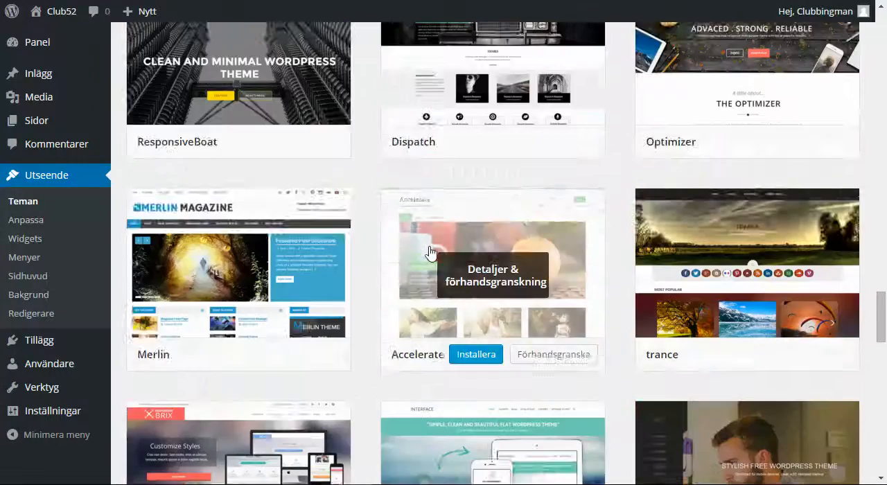
scroll(431, 254, down, 5)
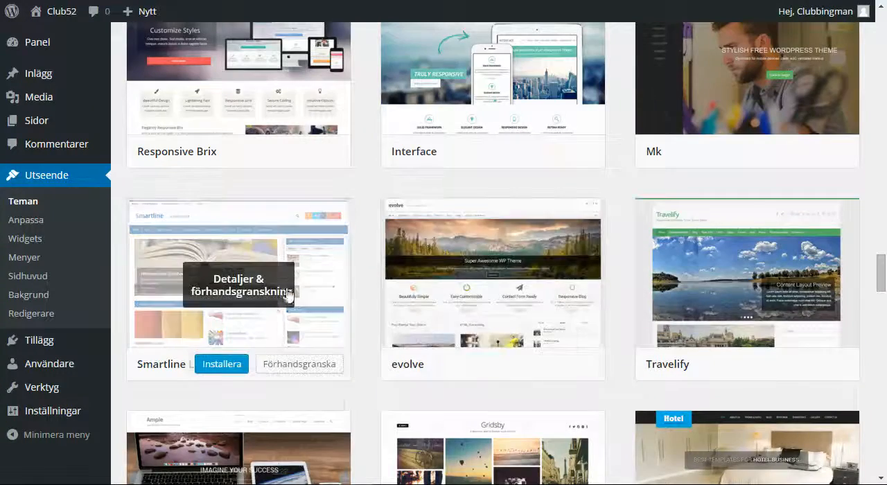
click(237, 368)
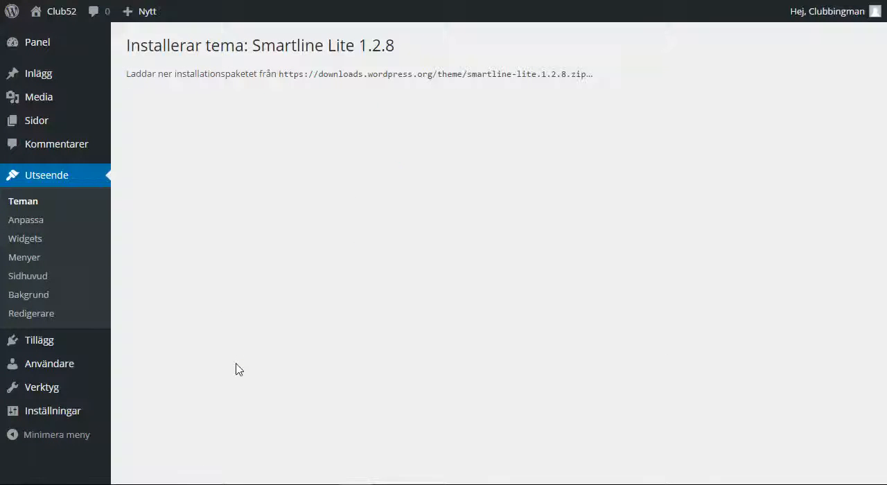
click(254, 163)
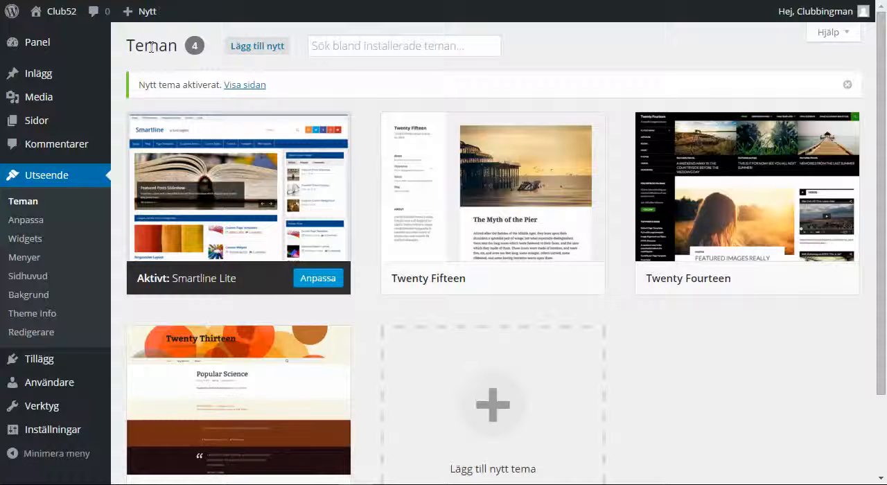
View the public Club52 site to check the new theme's look, and return to the admin dashboard.
mouse_move(61, 11)
click(57, 34)
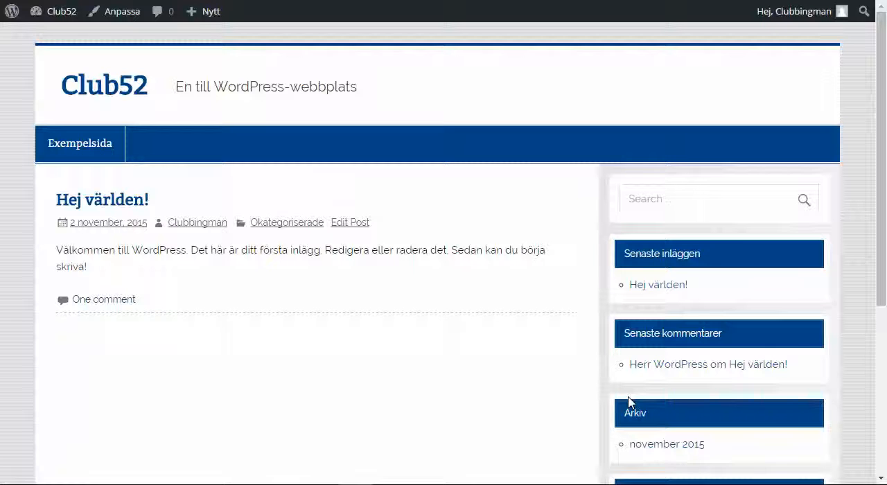
scroll(628, 402, down, 4)
scroll(629, 402, up, 4)
mouse_move(62, 13)
click(43, 36)
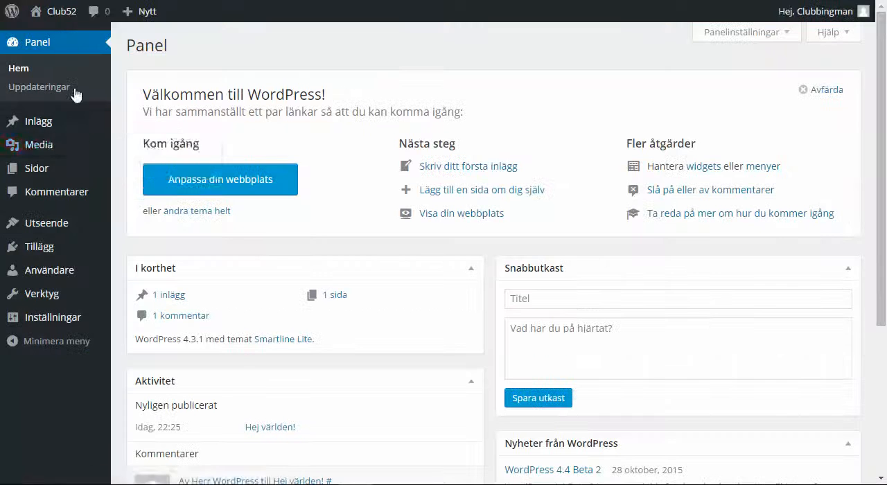
View the editor for a new post, and start creating a new page.
mouse_move(63, 124)
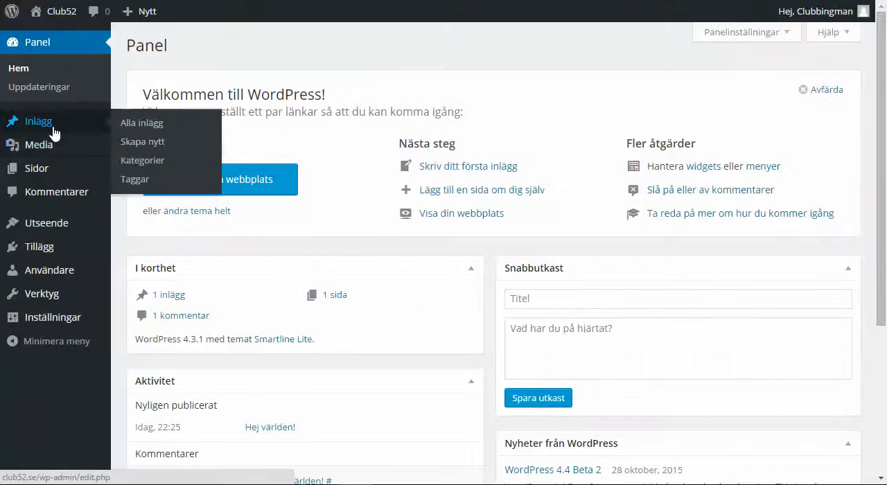
click(141, 141)
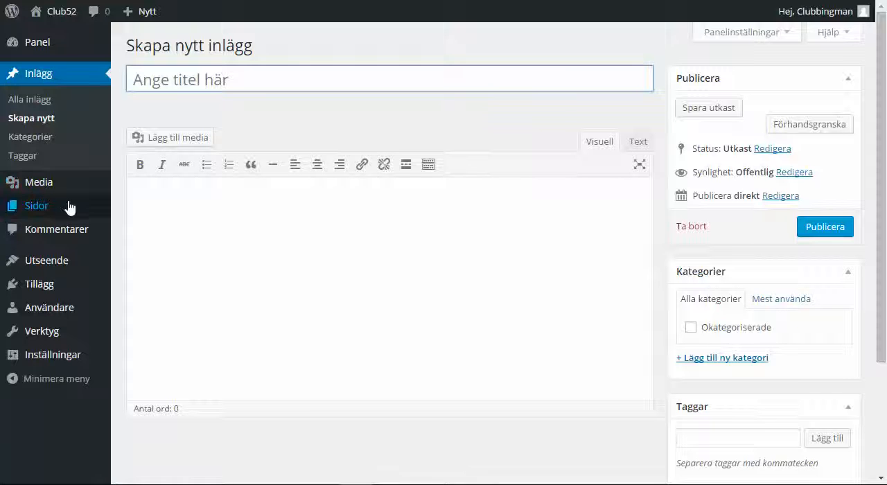
mouse_move(68, 208)
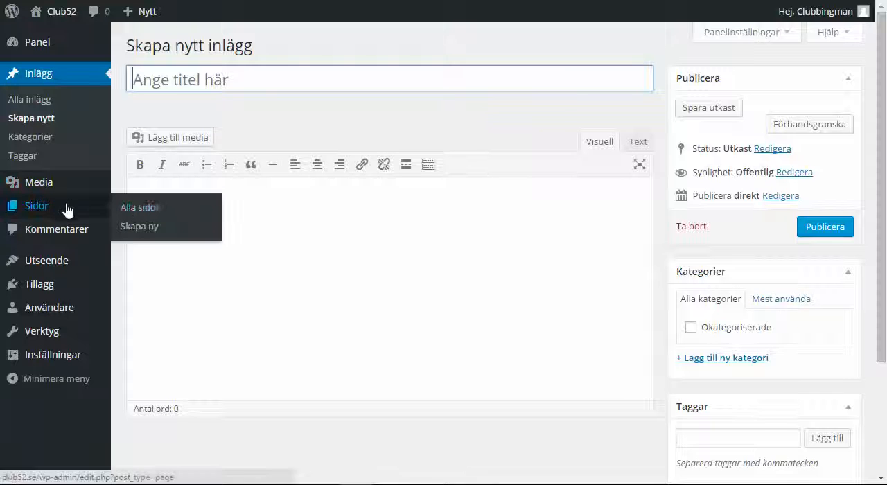
click(139, 229)
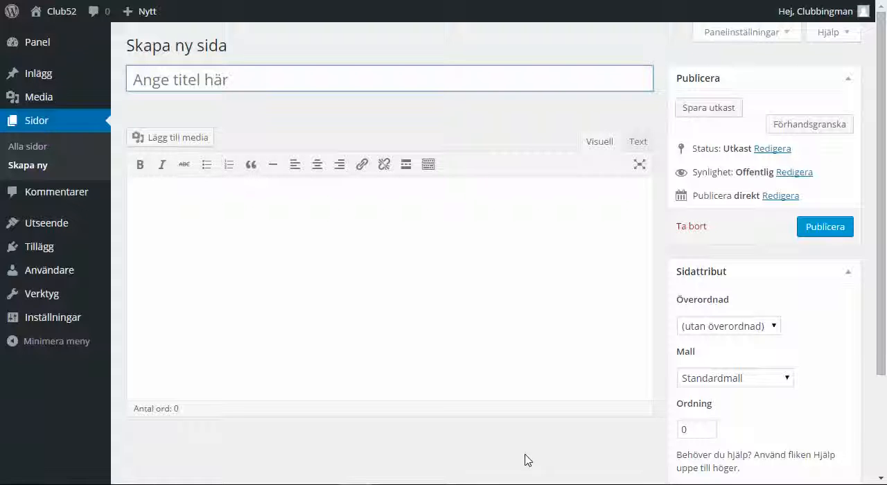
key(shift)
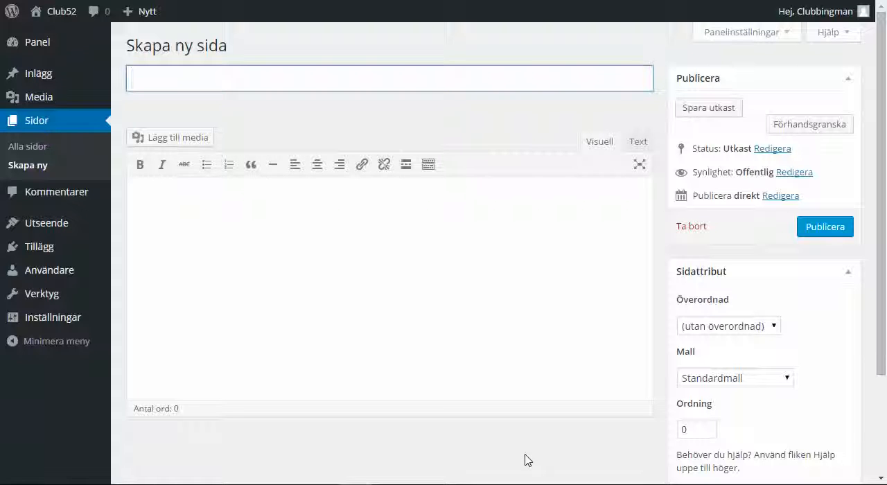